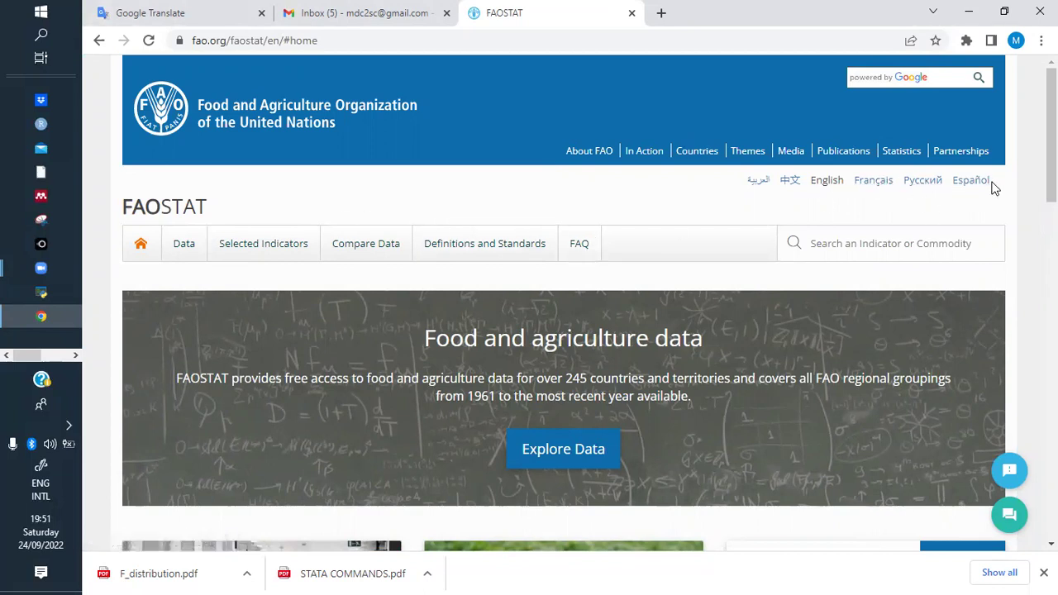
Switch the FAOSTAT site to French and open the Cultures et produits animaux dataset in the Production domain
left_click(872, 186)
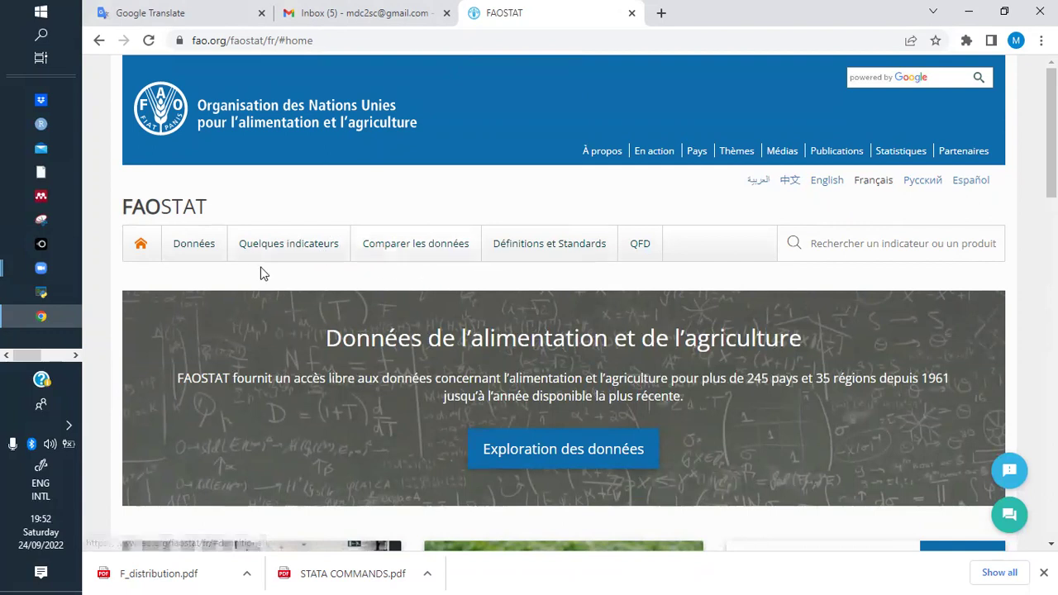
left_click(200, 252)
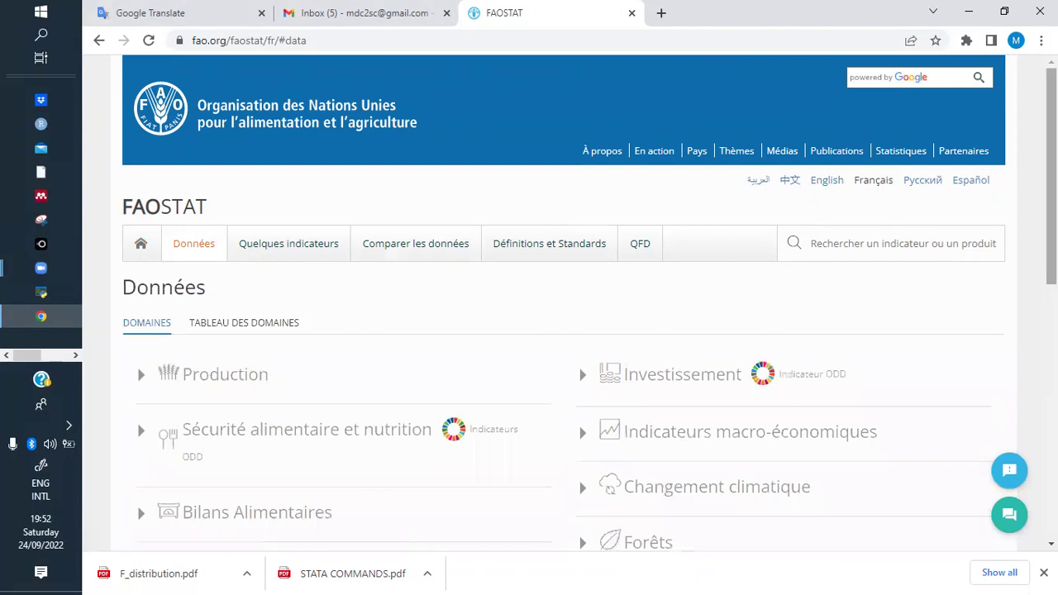
scroll(590, 302, "down", 2)
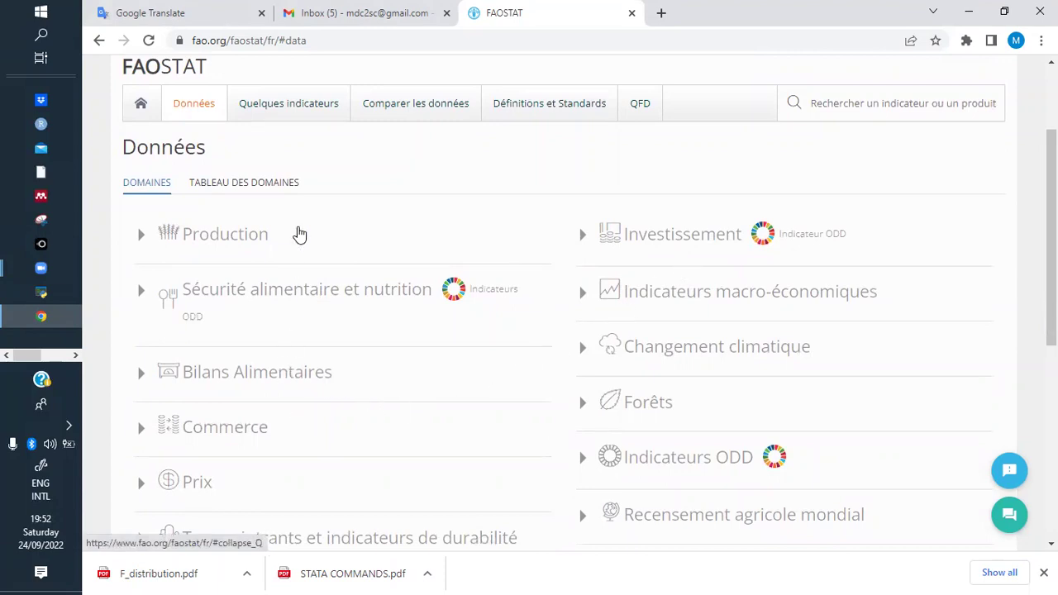
left_click(299, 235)
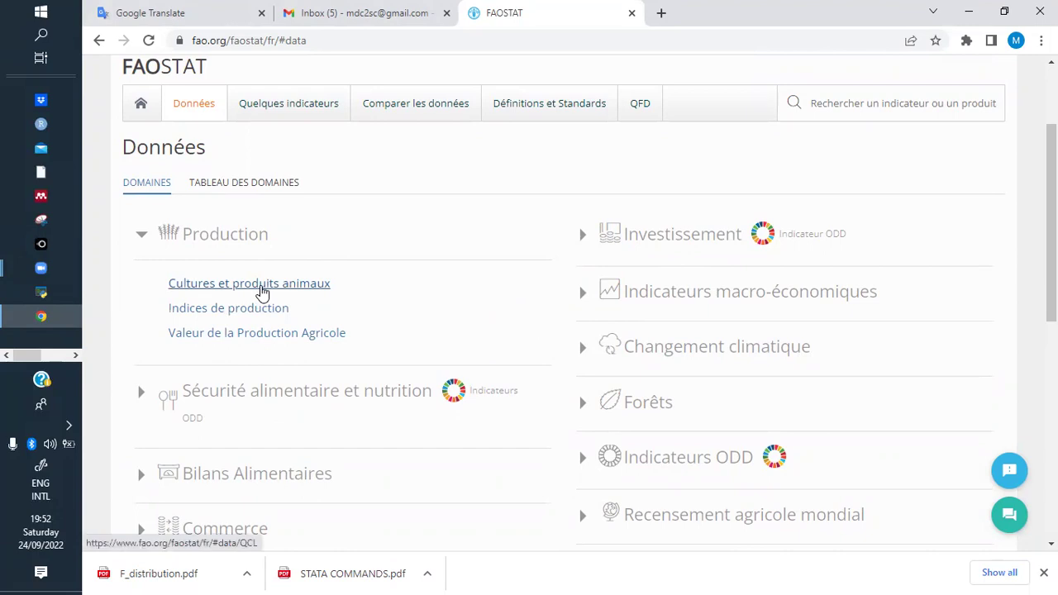
left_click(260, 286)
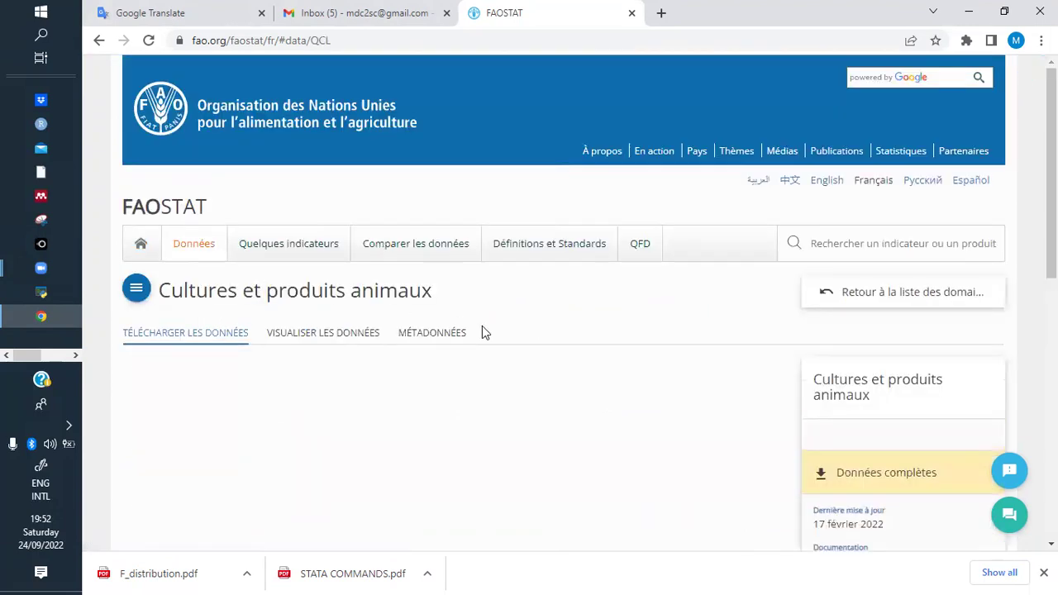
Select Togo as the country for the data query
scroll(546, 314, "down", 2)
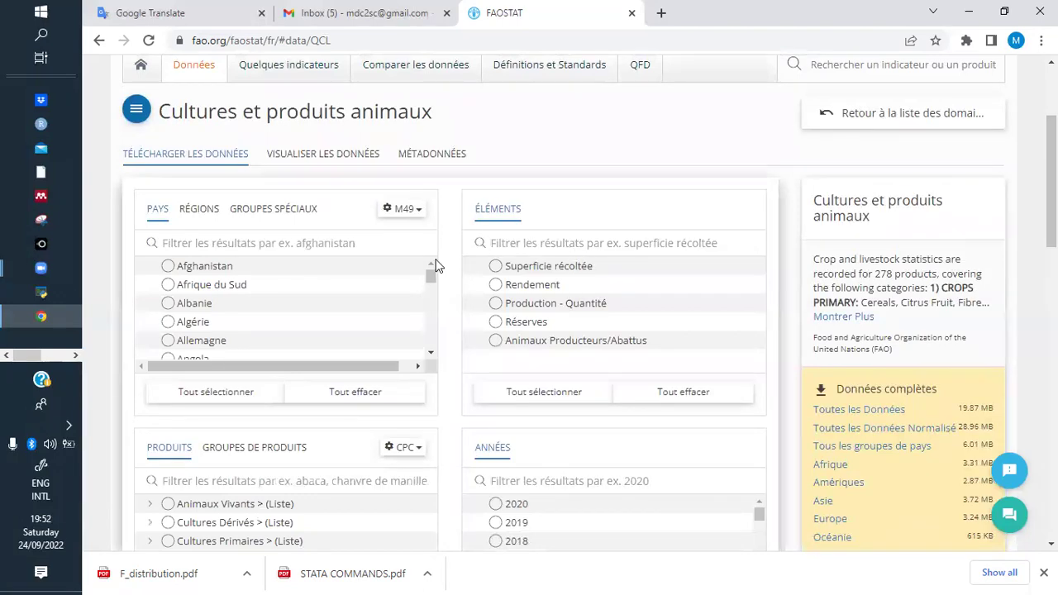
left_click_drag(429, 275, 430, 337)
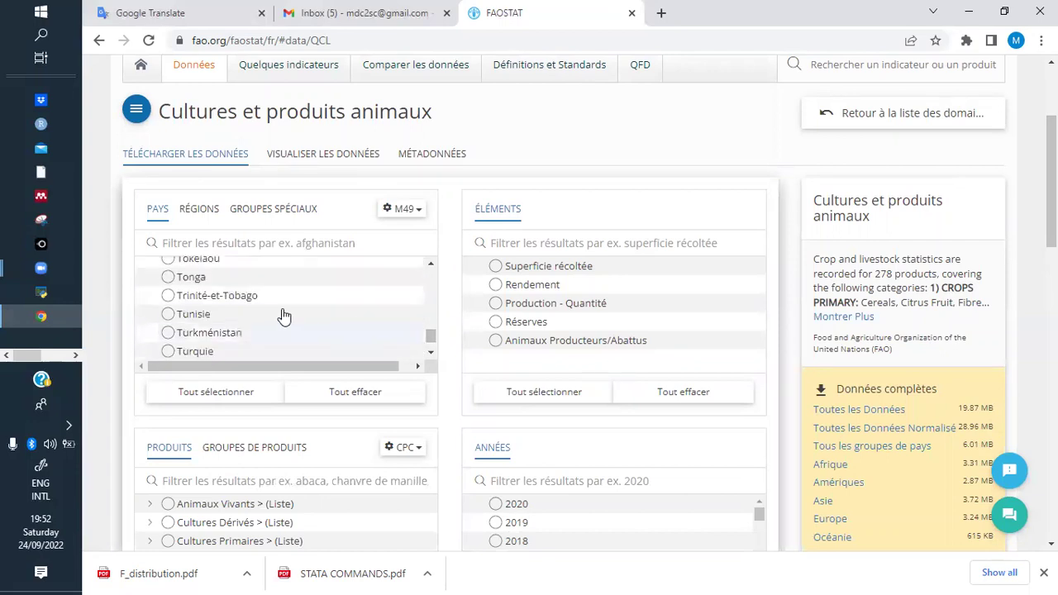
left_click(430, 266)
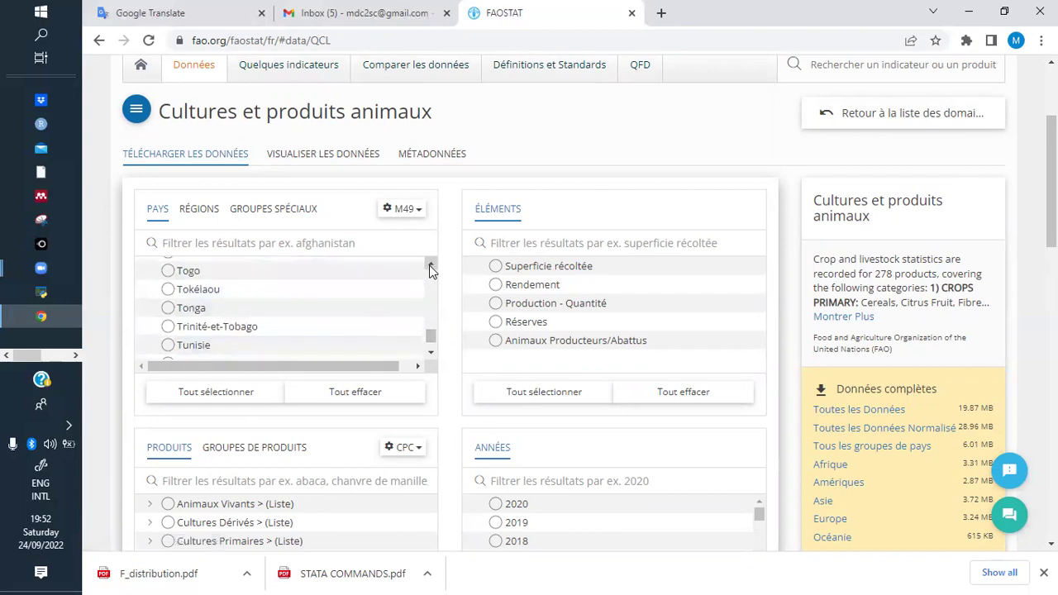
left_click(429, 267)
left_click(168, 302)
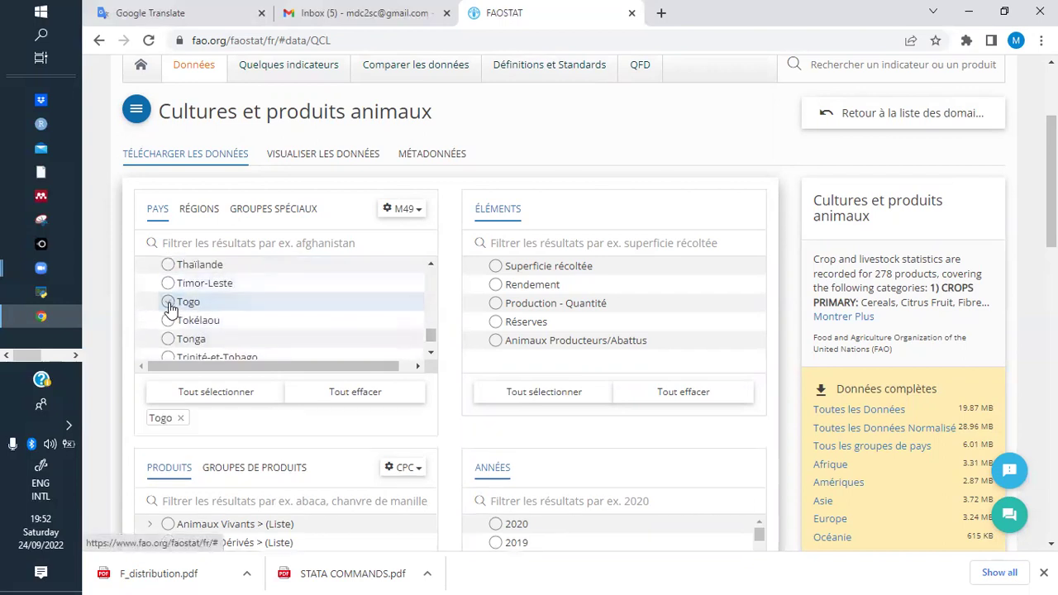
left_click(433, 338)
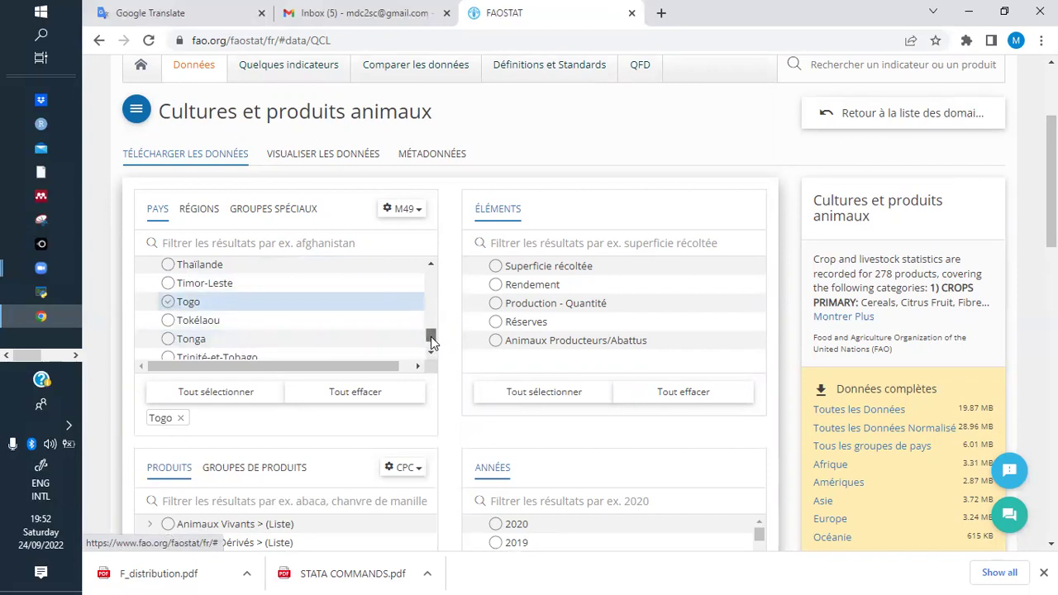
left_click_drag(430, 338, 430, 337)
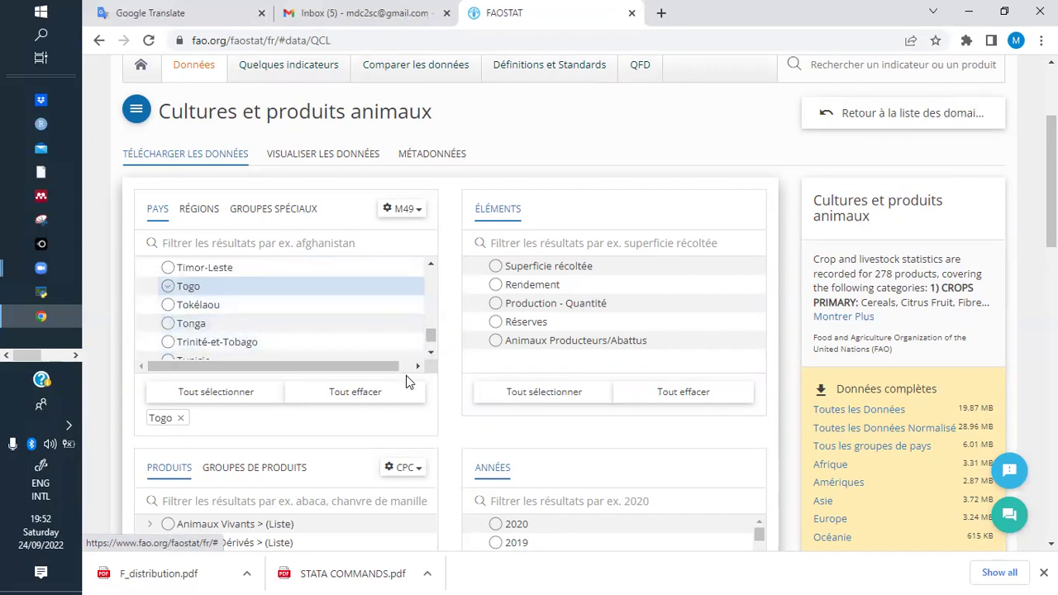
Filter the product list by SOJA
scroll(529, 330, "down", 3)
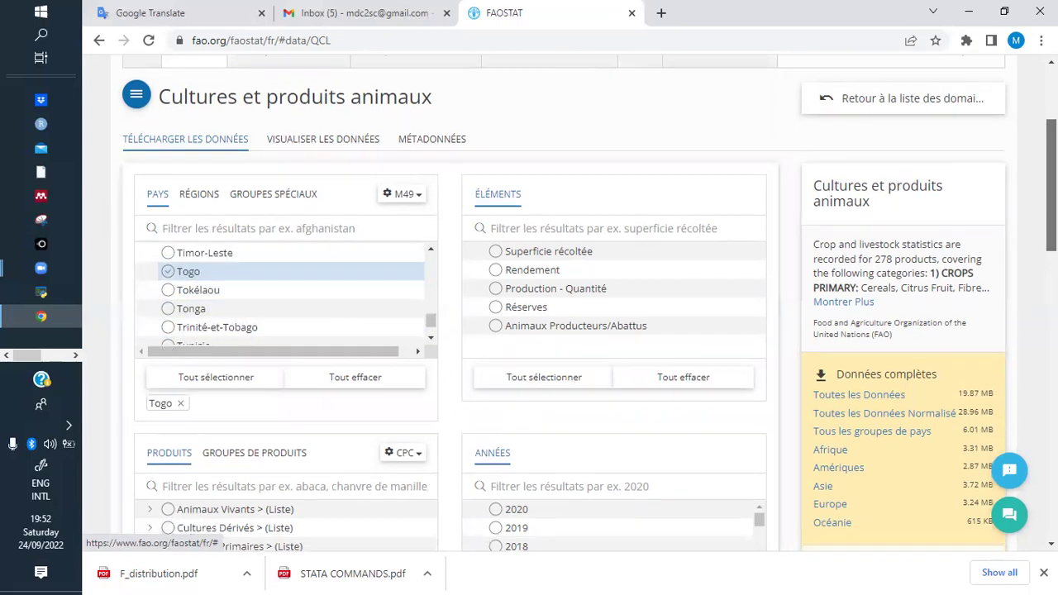
scroll(529, 330, "down", 1)
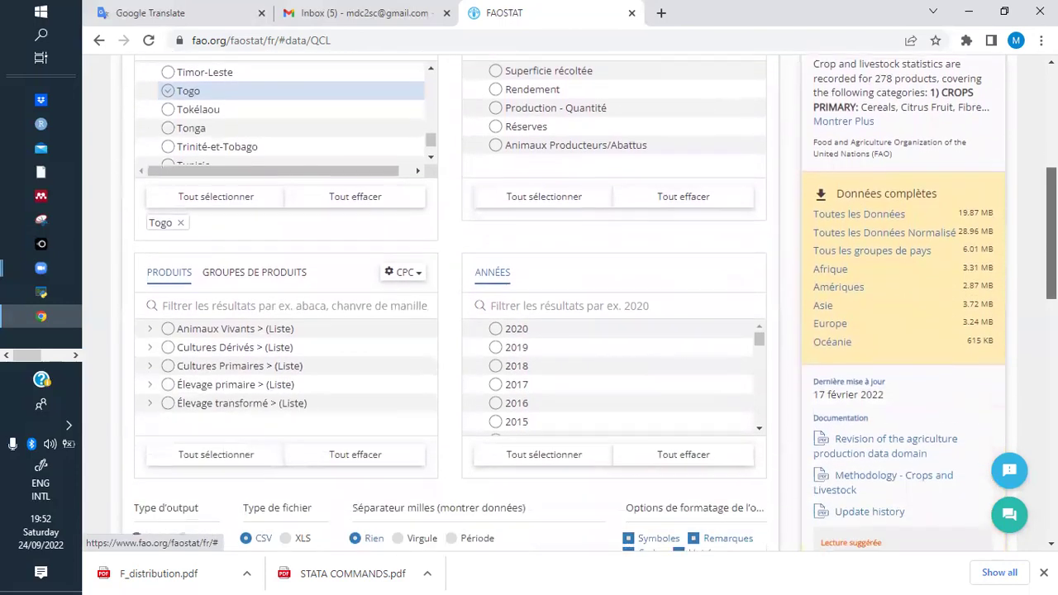
scroll(528, 330, "up", 1)
scroll(529, 330, "down", 2)
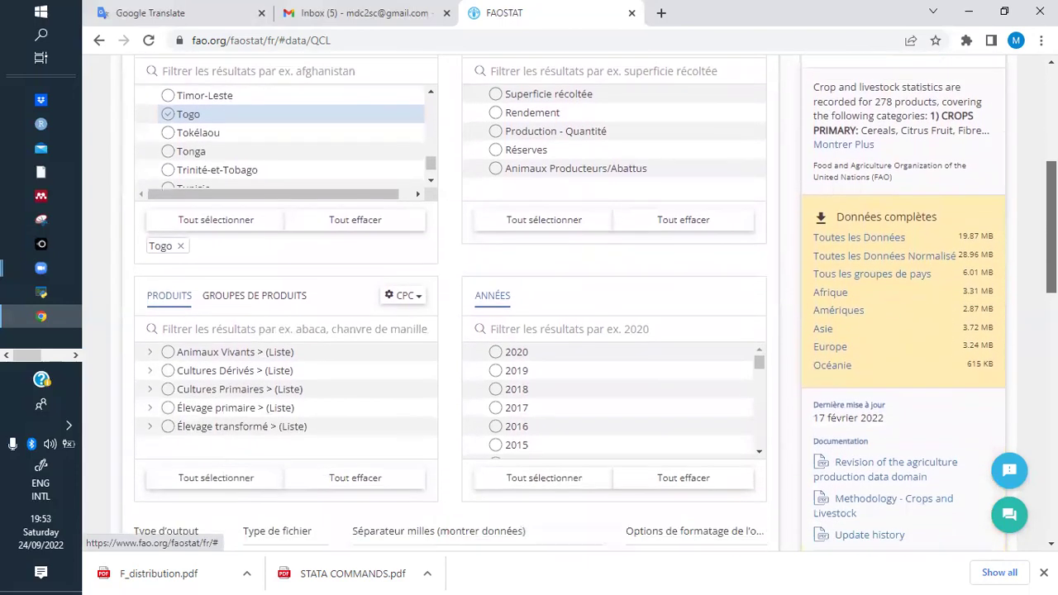
scroll(529, 331, "down", 1)
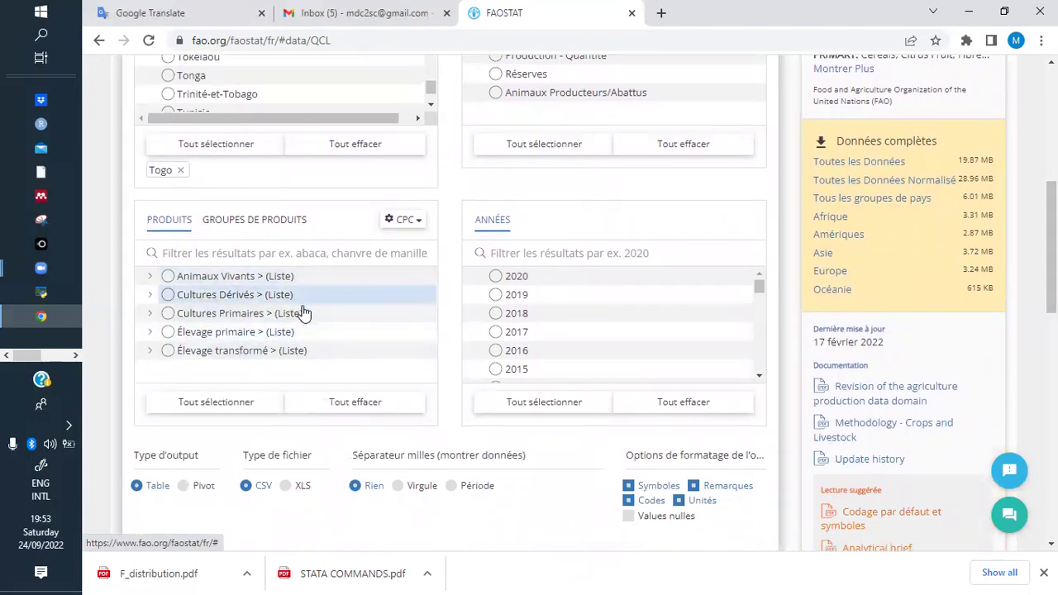
left_click(312, 254)
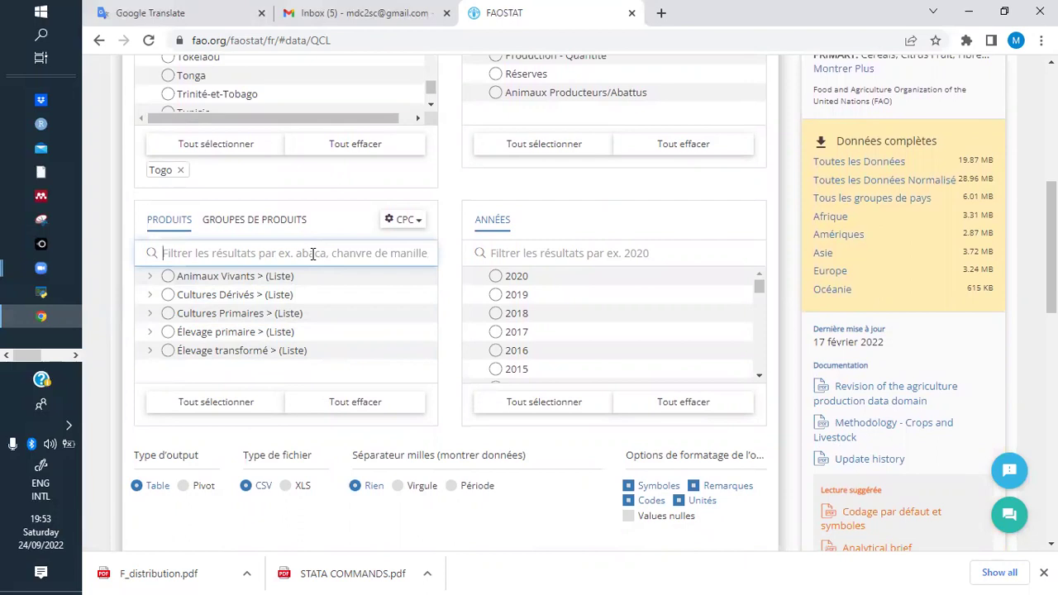
type("SO")
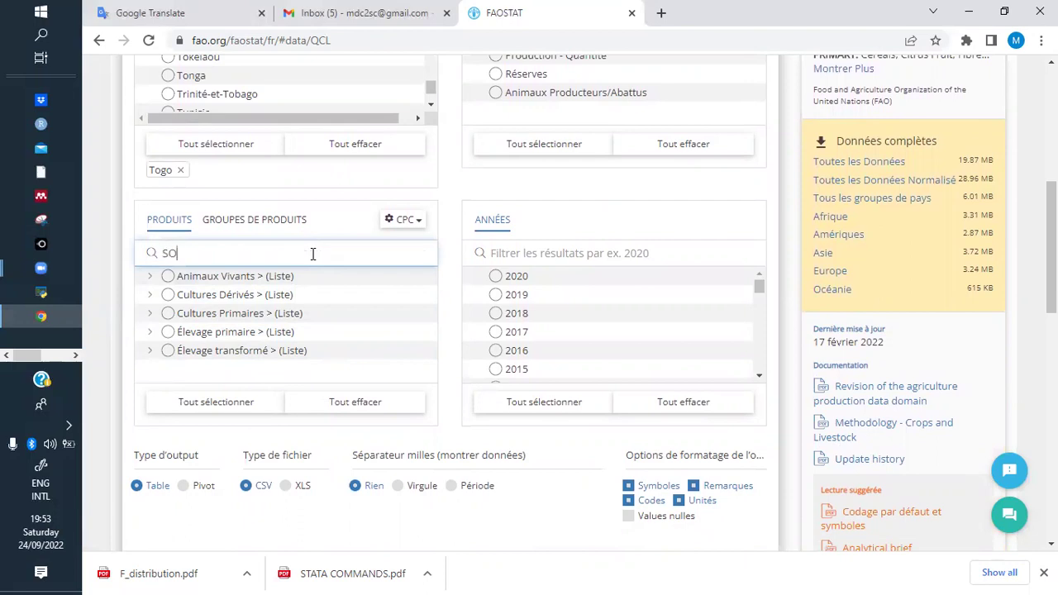
type("JA")
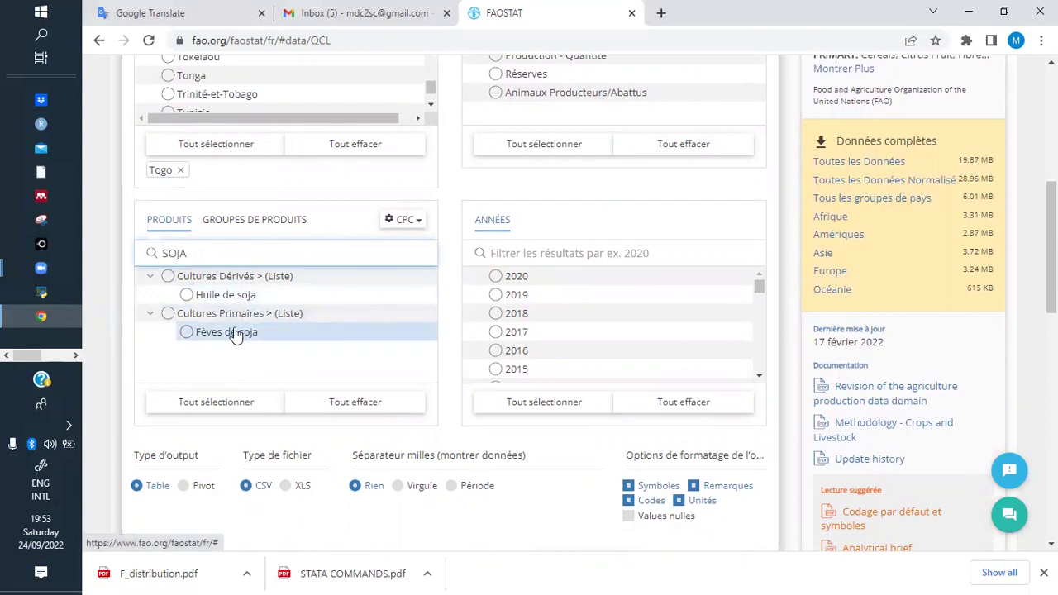
left_click(186, 296)
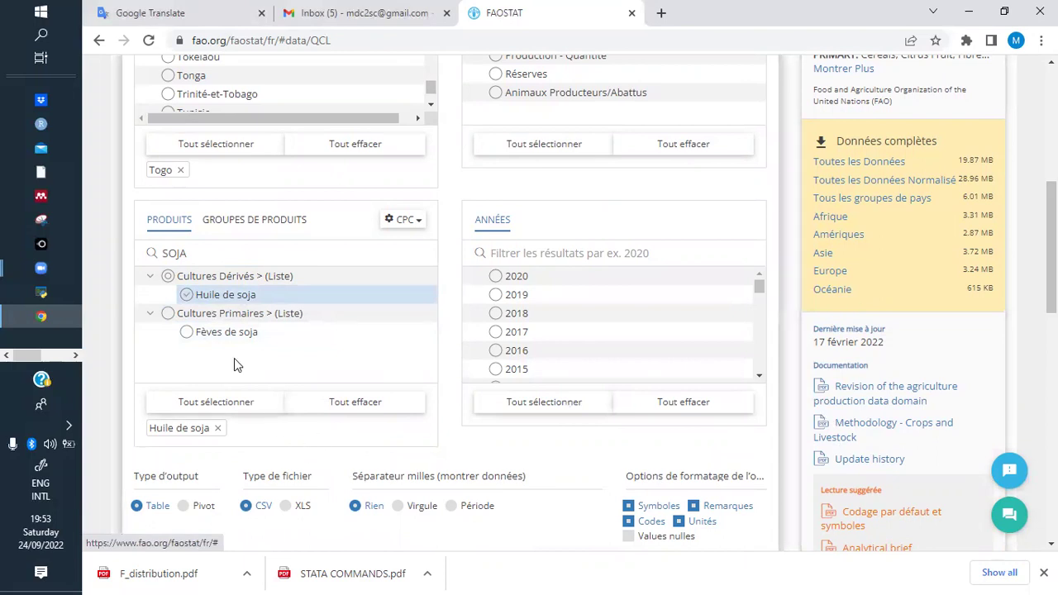
left_click(169, 315)
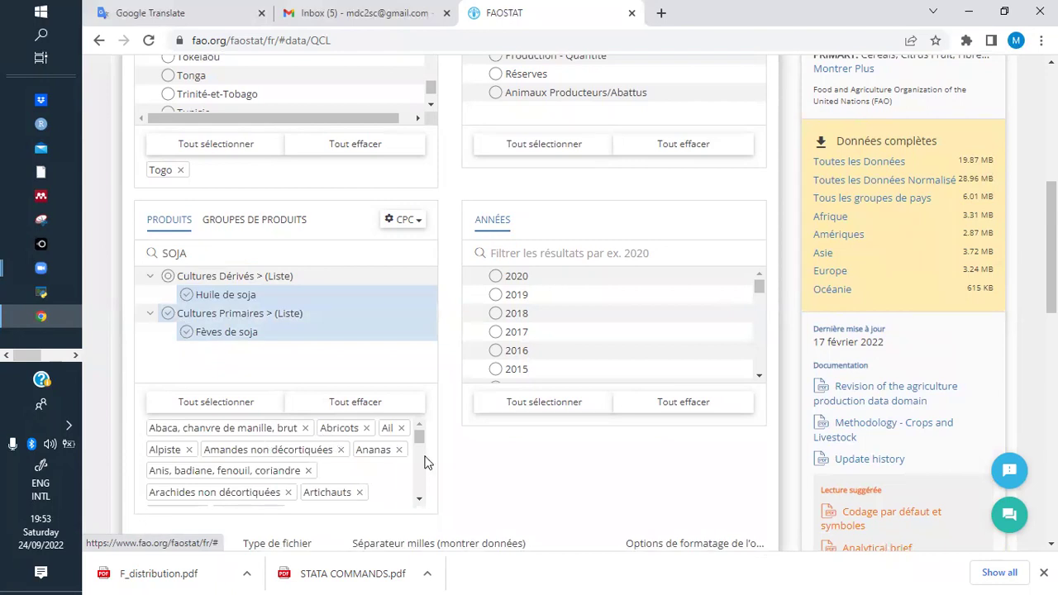
left_click(356, 403)
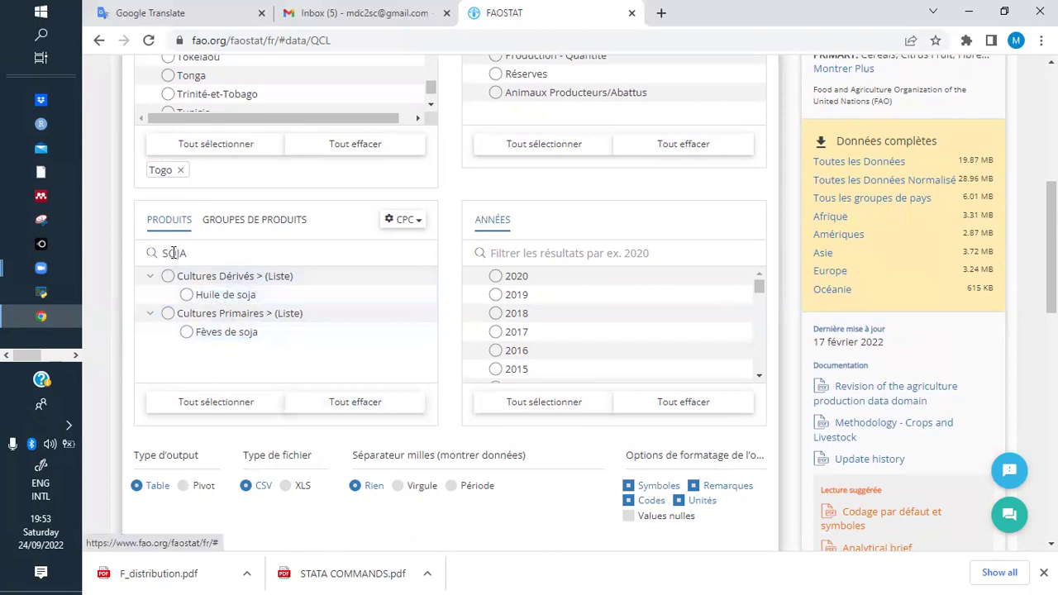
Select only Huile de soja under Cultures Dérivés as the product
left_click(186, 297)
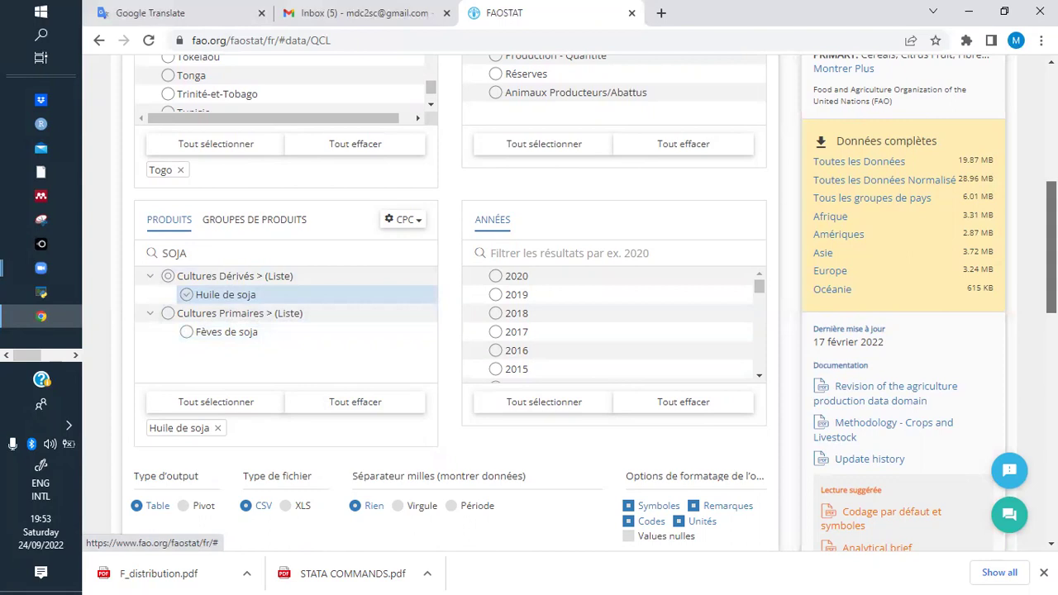
scroll(1051, 248, "down", 2)
scroll(1051, 248, "up", 1)
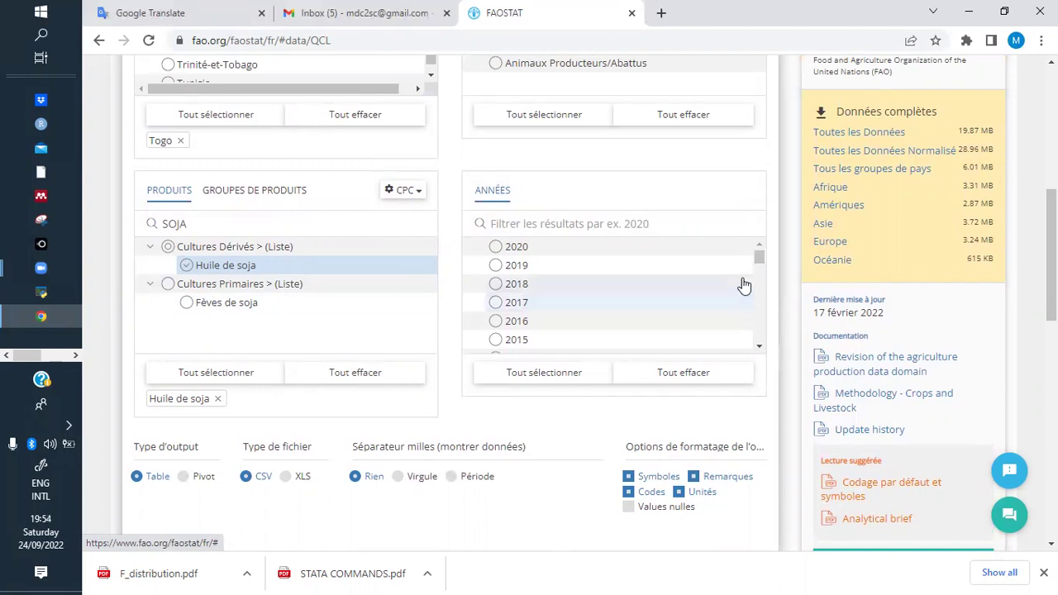
Select every year from 2004 to 2015 for the data query
mouse_move(759, 255)
left_mouse_down()
mouse_move(764, 332)
mouse_move(764, 251)
mouse_move(764, 288)
mouse_move(760, 269)
left_mouse_up()
left_click(495, 303)
left_click(496, 285)
left_click(496, 266)
left_click(496, 248)
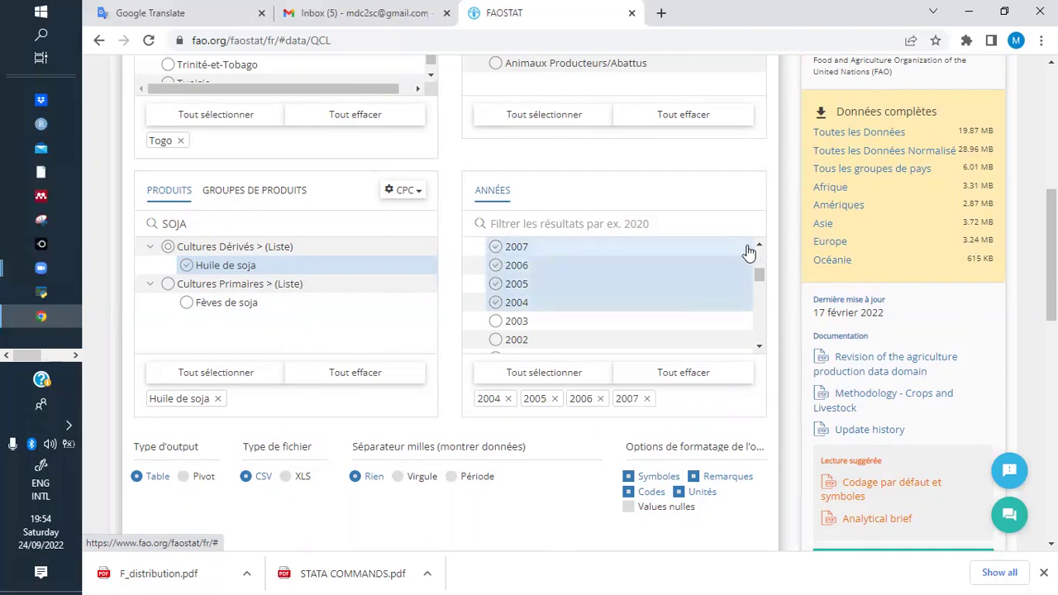
left_click(759, 246)
left_click(758, 246)
left_click(496, 352)
left_click(495, 333)
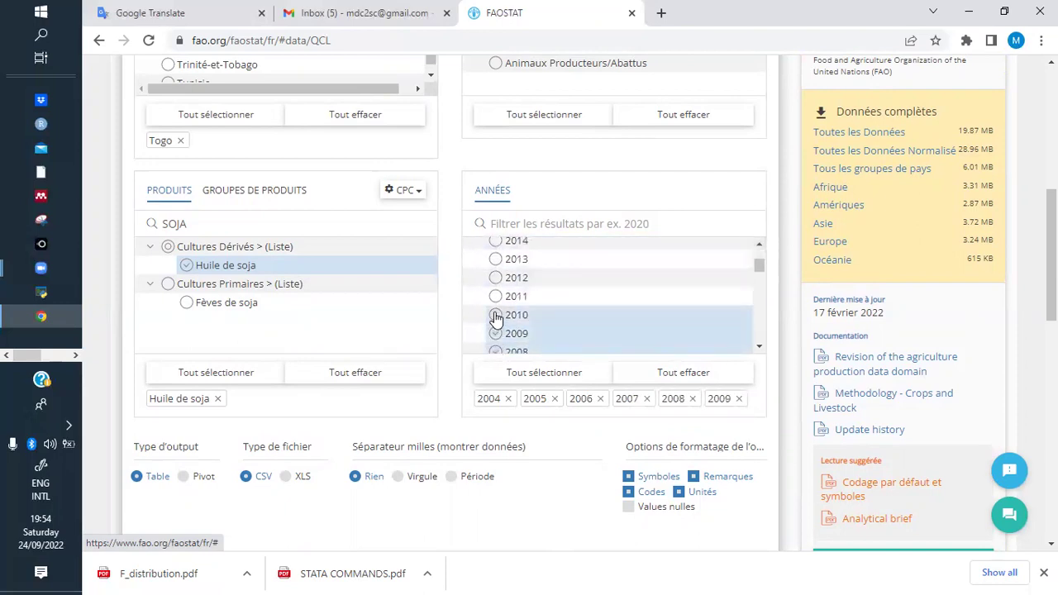
left_click(495, 315)
left_click(494, 296)
left_click(495, 278)
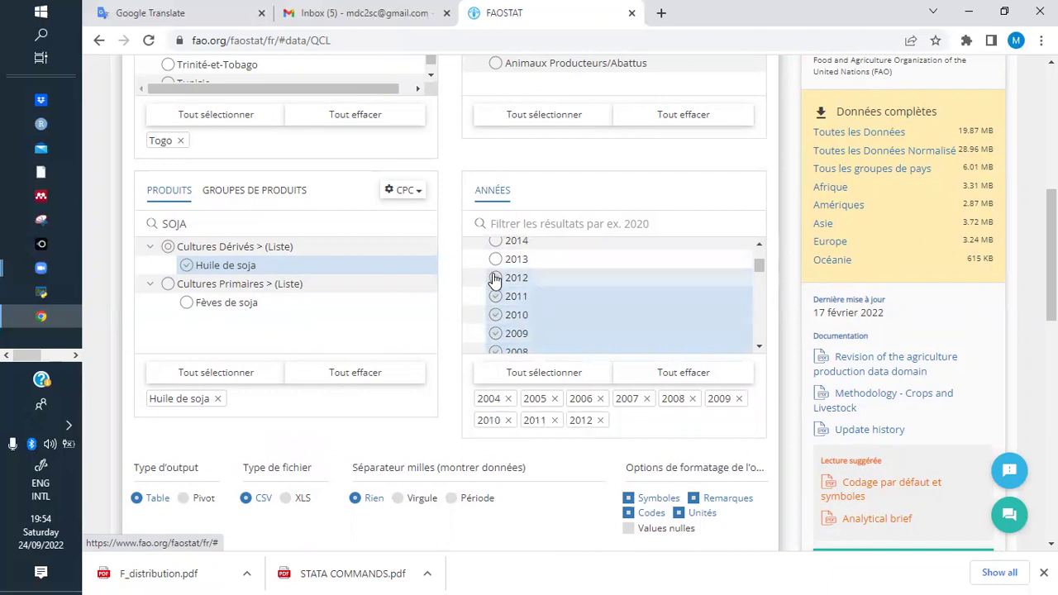
left_click(495, 261)
left_click(495, 243)
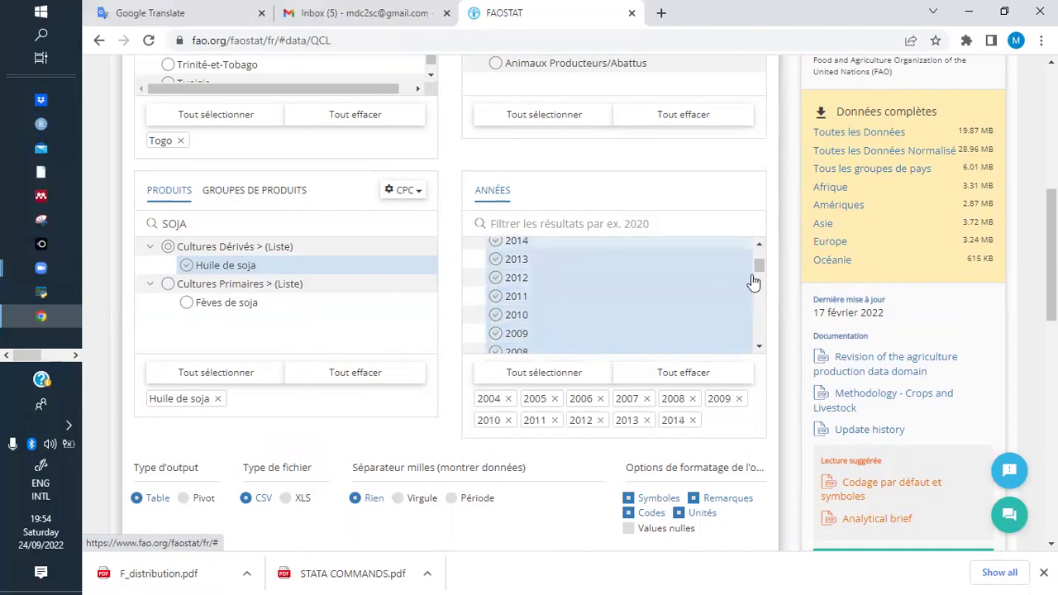
left_click(759, 246)
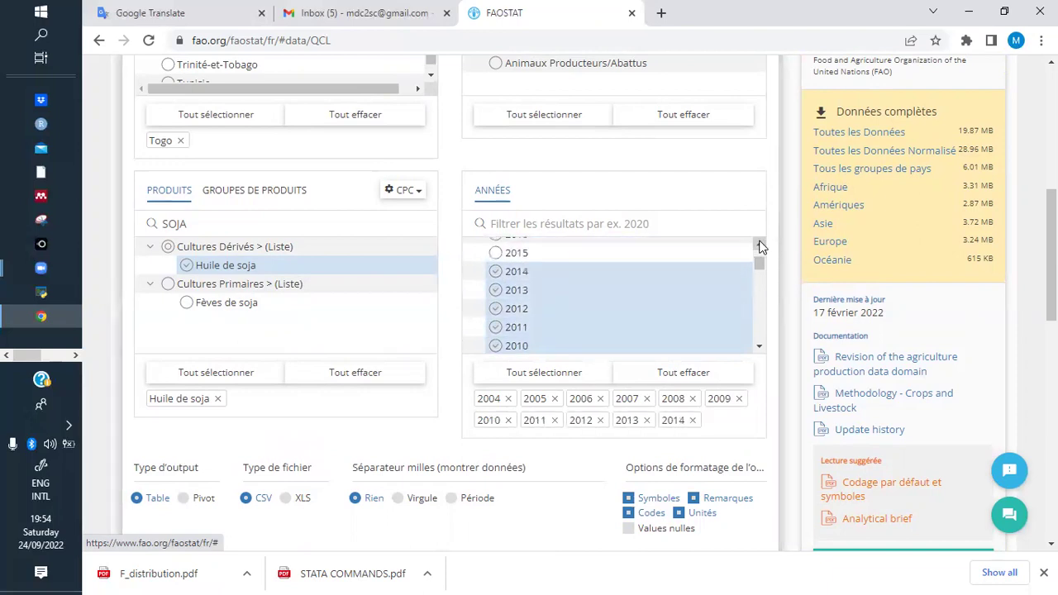
left_click(495, 253)
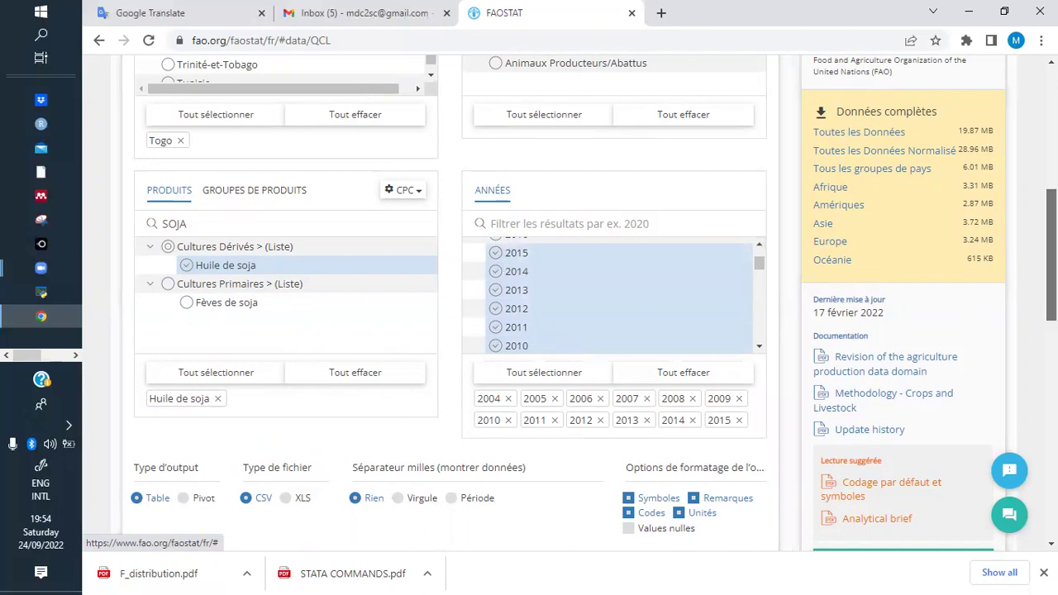
Select Production - Quantité as the element for the data query
scroll(666, 340, "up", 3)
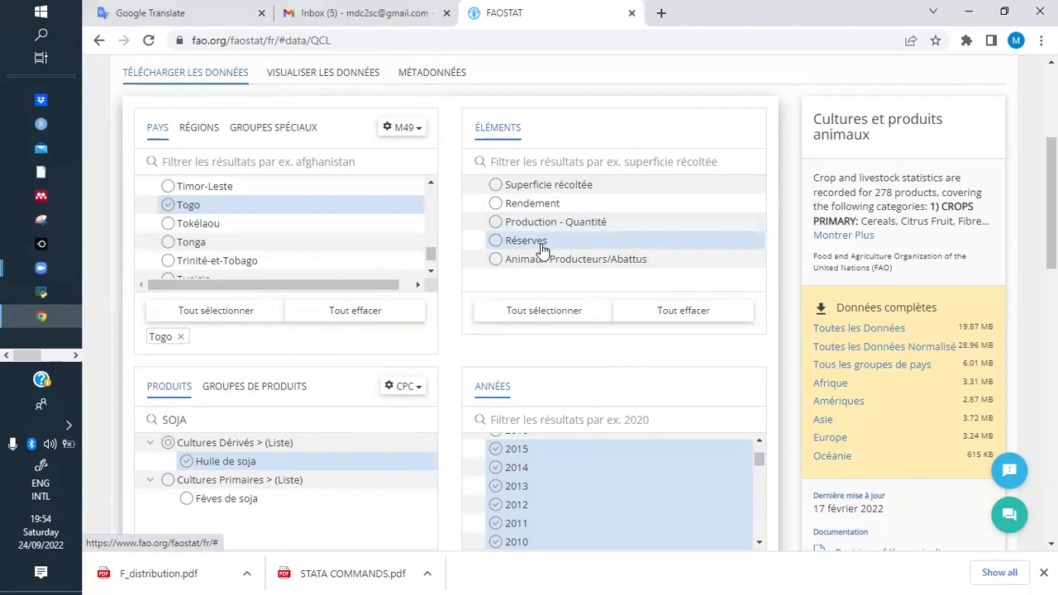
left_click(494, 223)
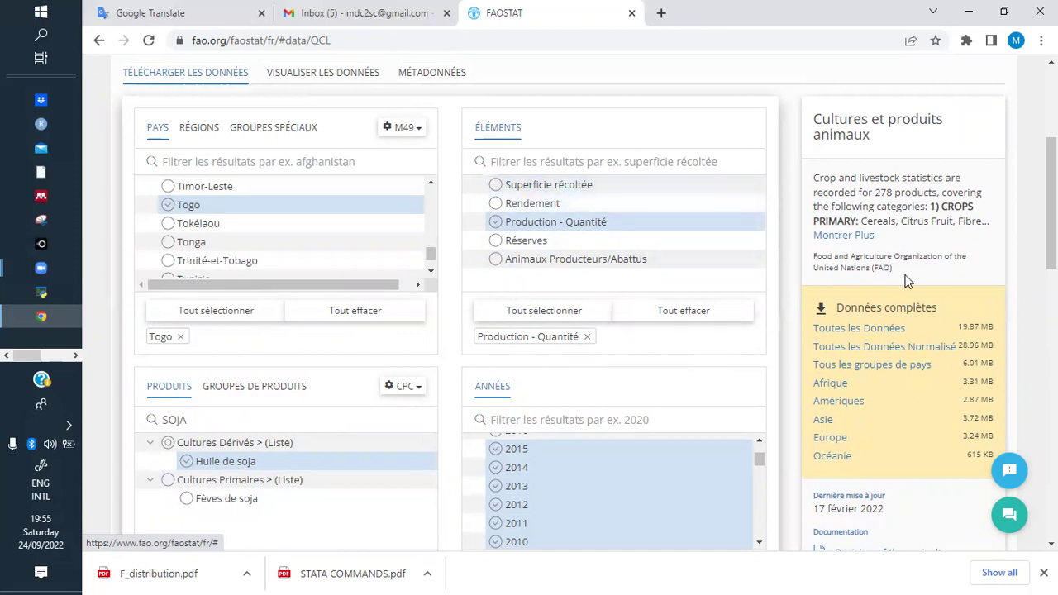
Set the output file type to CSV and display the data for the current selection
scroll(905, 281, "down", 5)
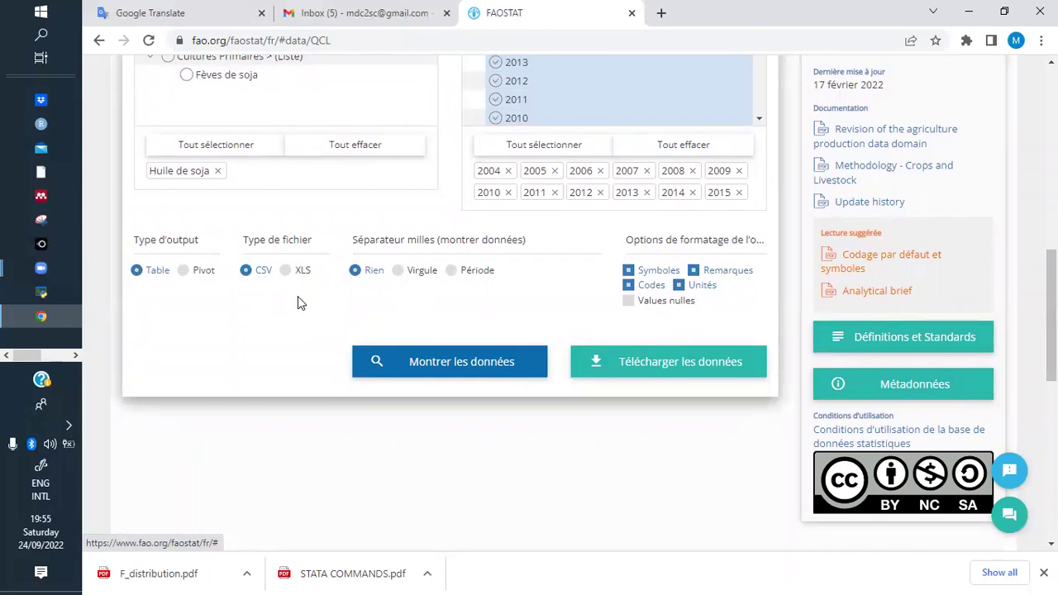
left_click(285, 271)
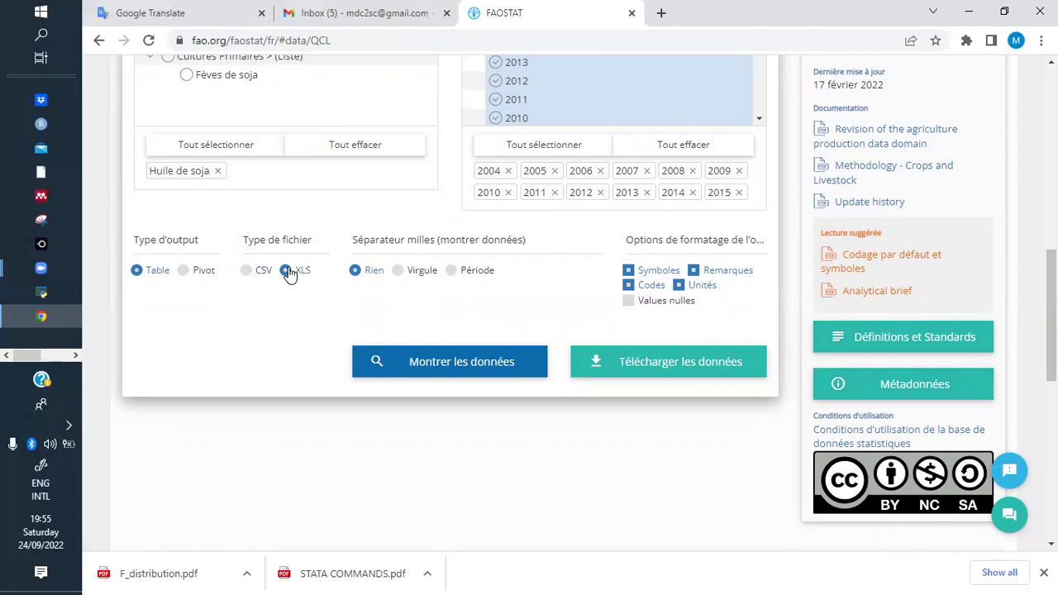
left_click(246, 271)
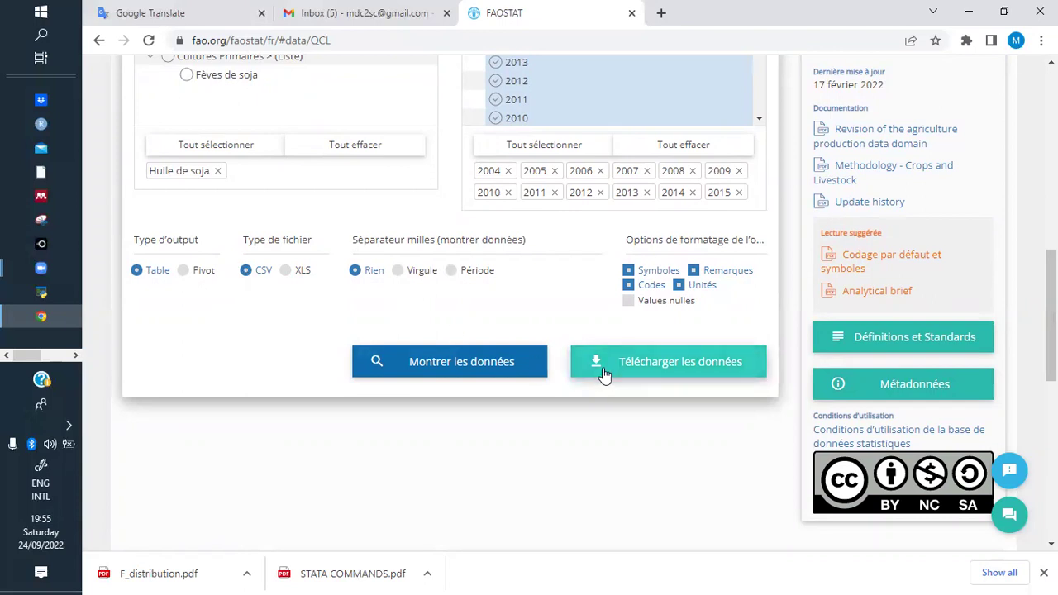
left_click(435, 370)
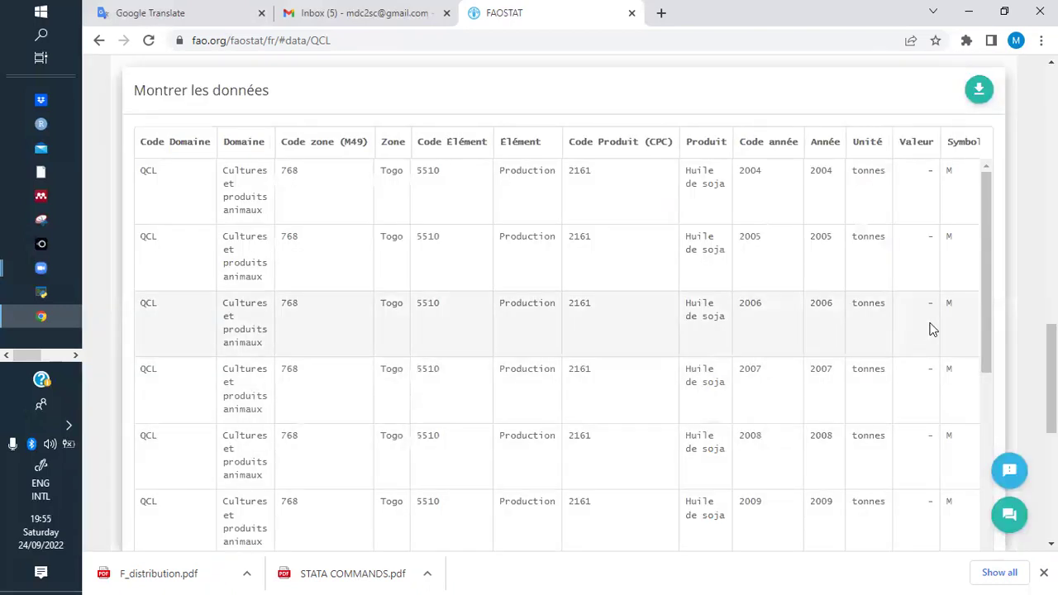
Download the displayed soybean oil data as a CSV file and open it in Excel to review its columns
left_click_drag(982, 271, 980, 510)
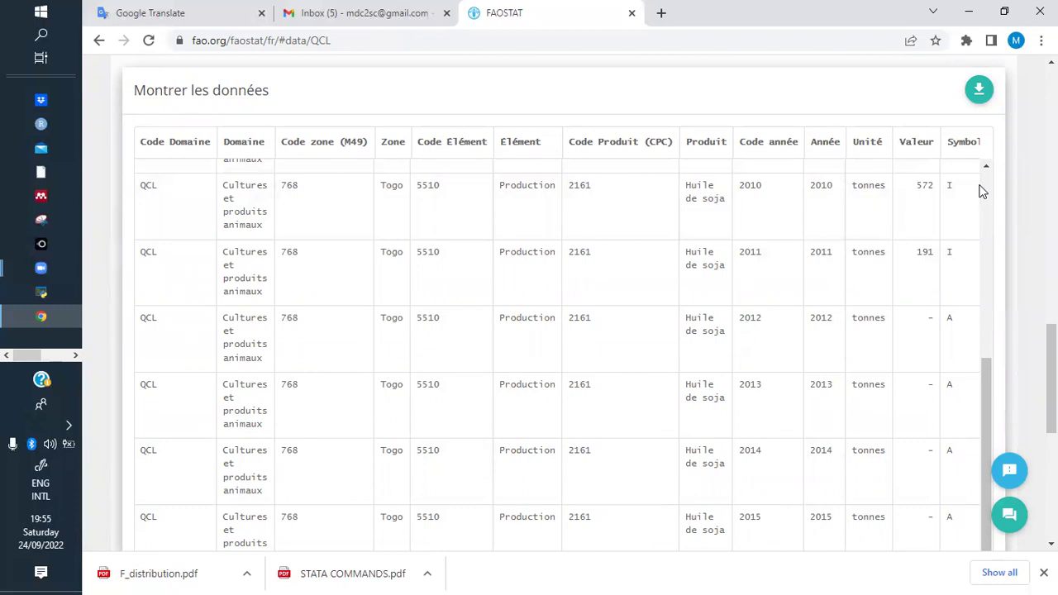
left_click(978, 90)
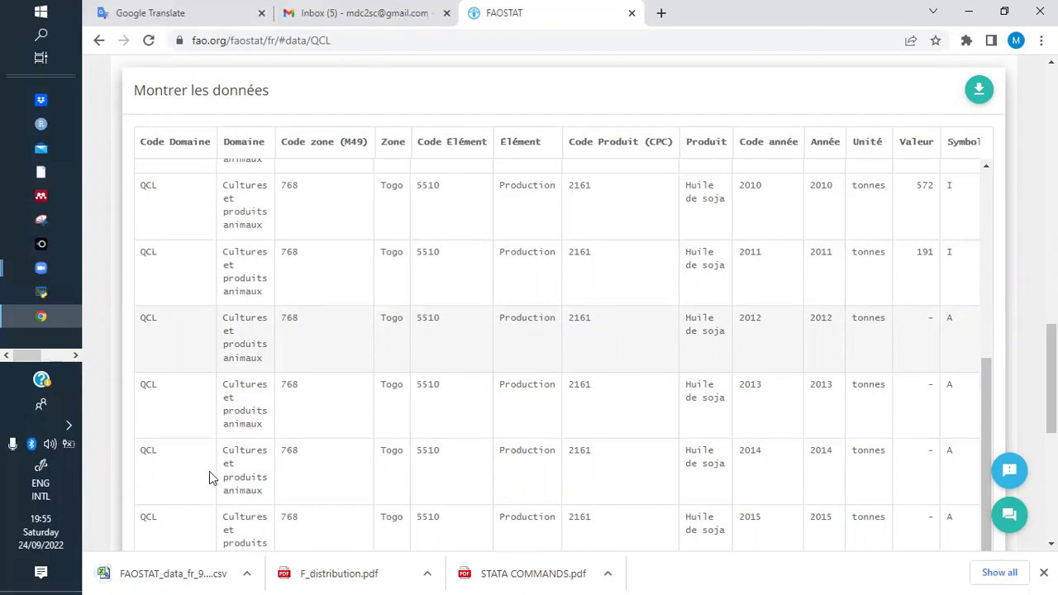
left_click(169, 573)
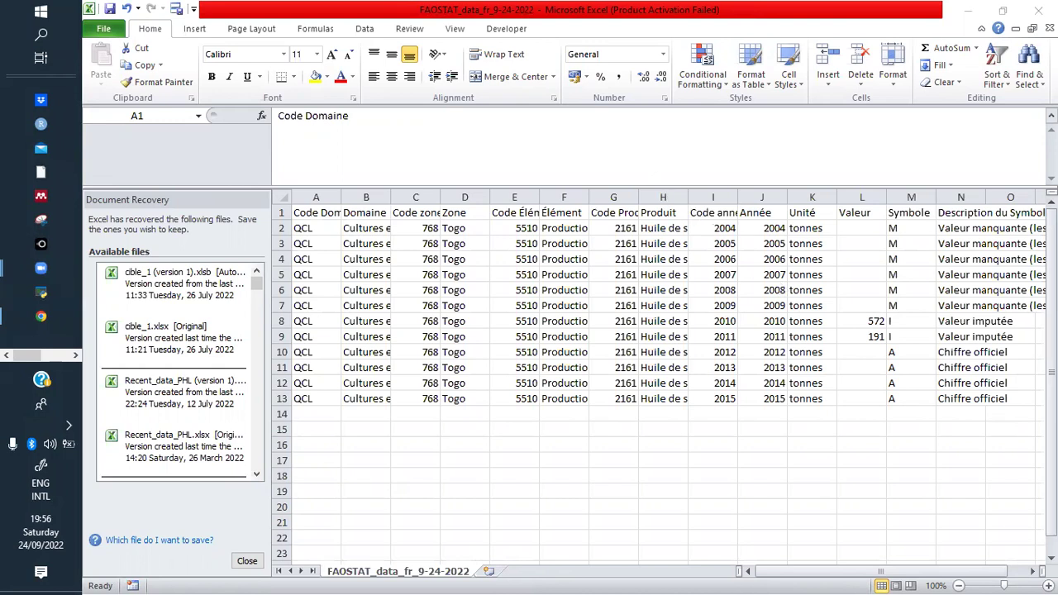
scroll(661, 380, "right", 5)
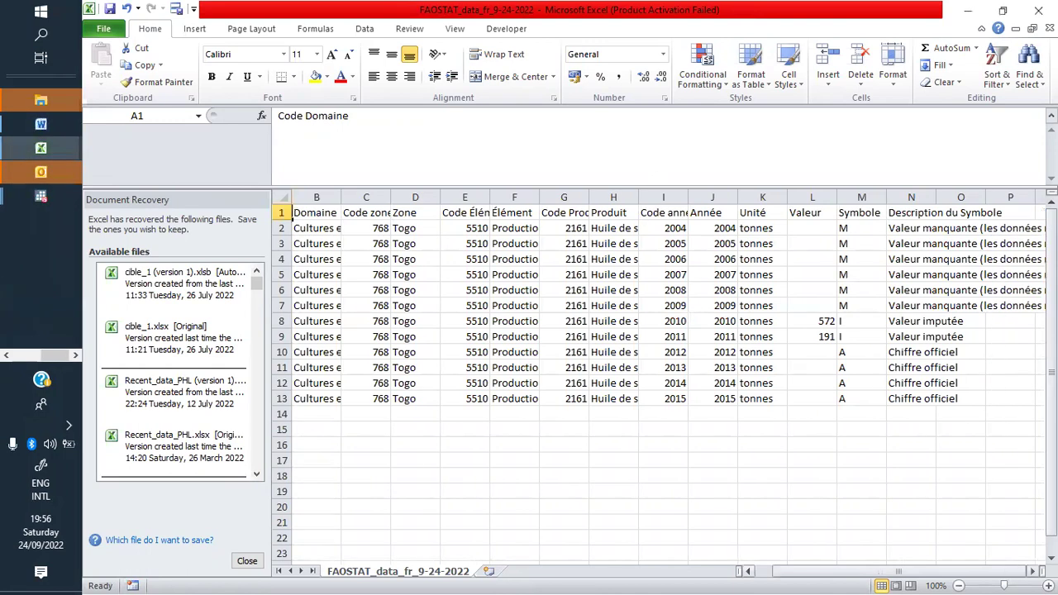
left_click_drag(982, 572, 922, 572)
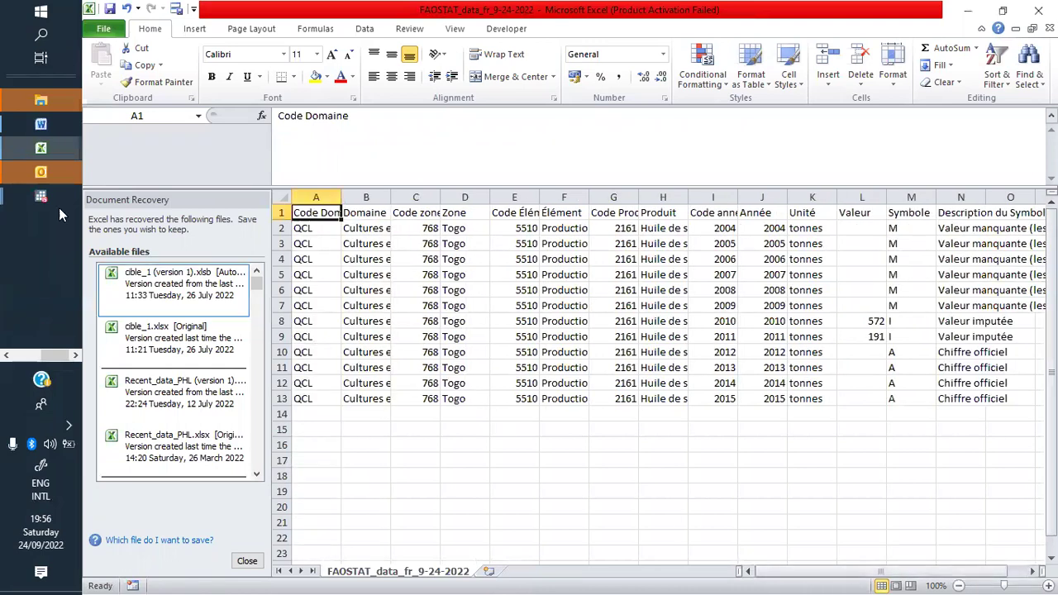
Return to FAOSTAT in Chrome and open the Valeur de la Production Agricole domain under Production
left_click(6, 355)
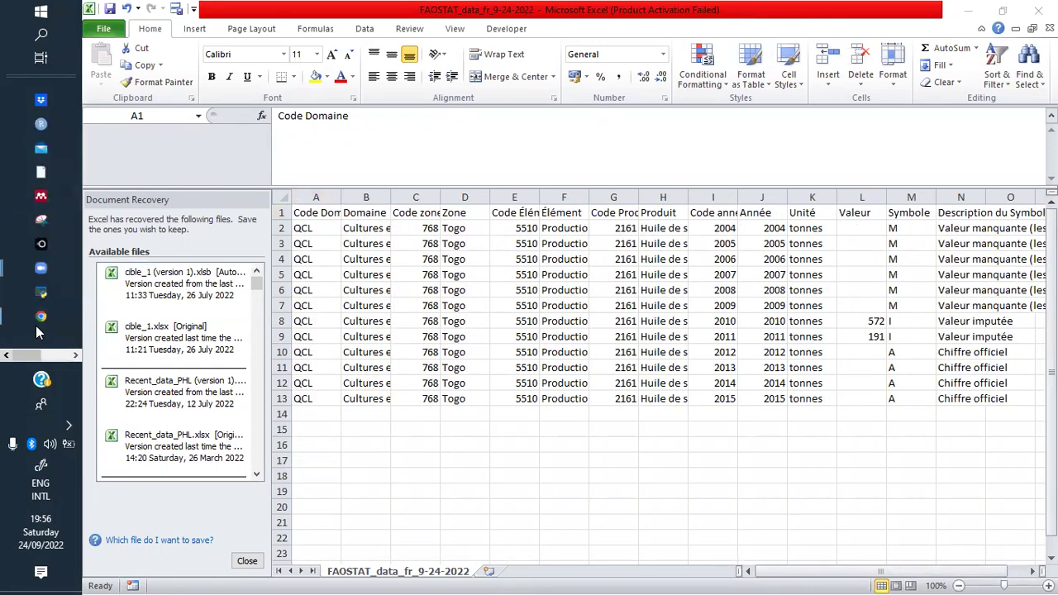
left_click(194, 327)
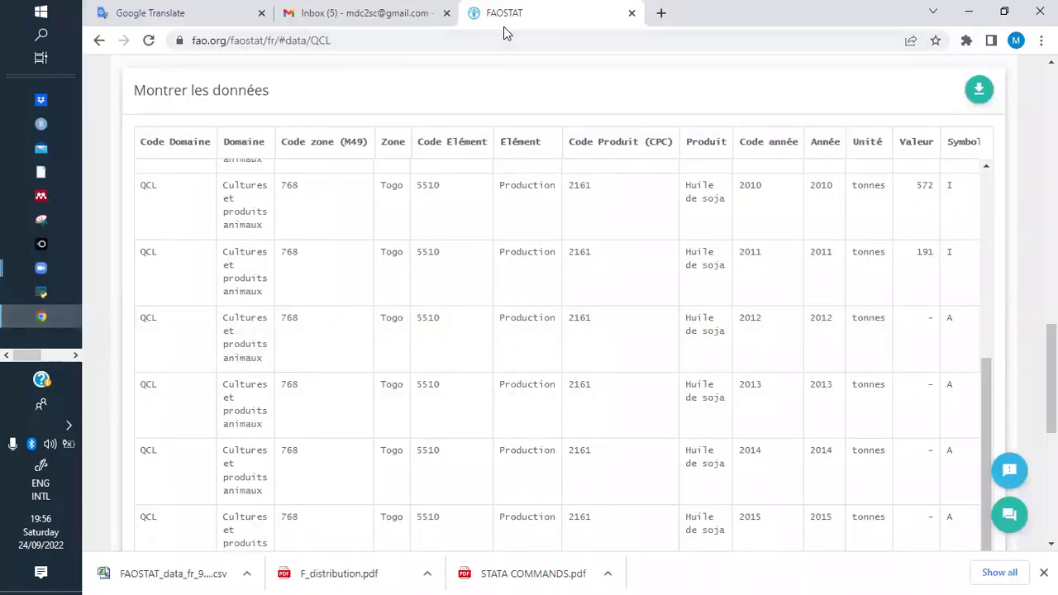
left_click(100, 39)
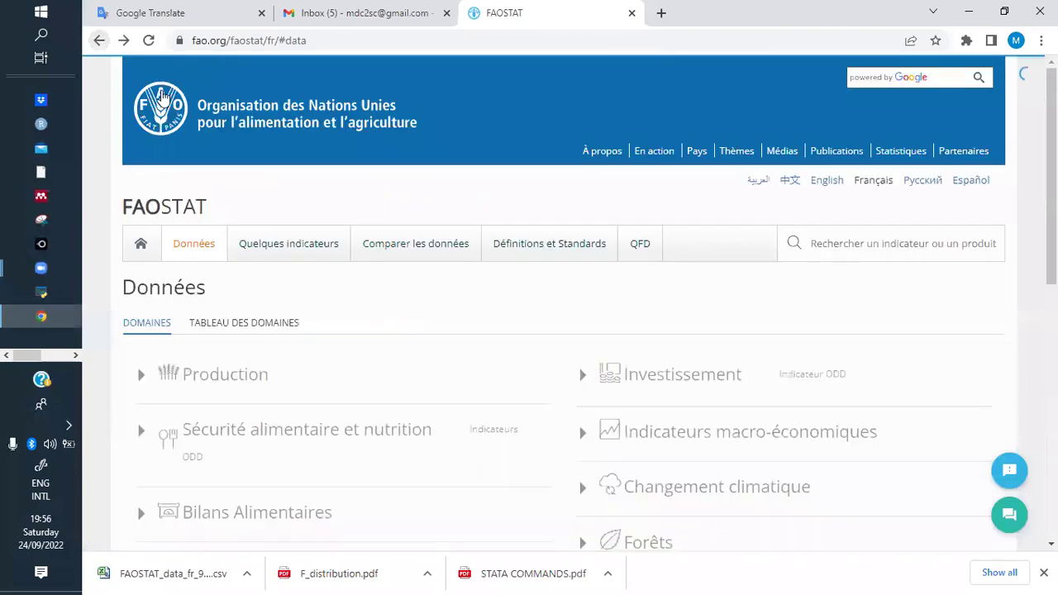
left_click(388, 373)
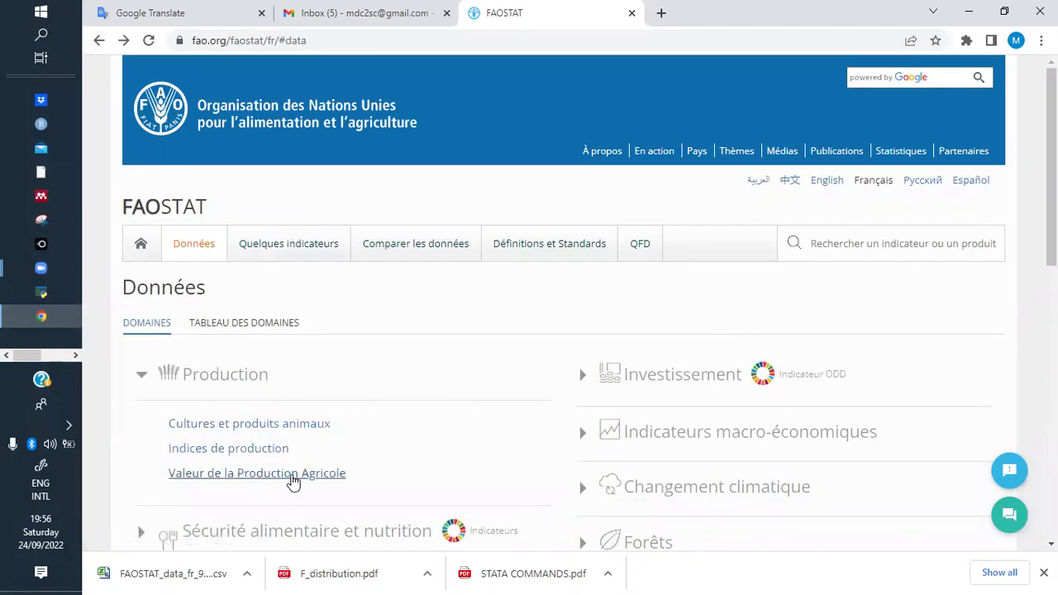
left_click(294, 480)
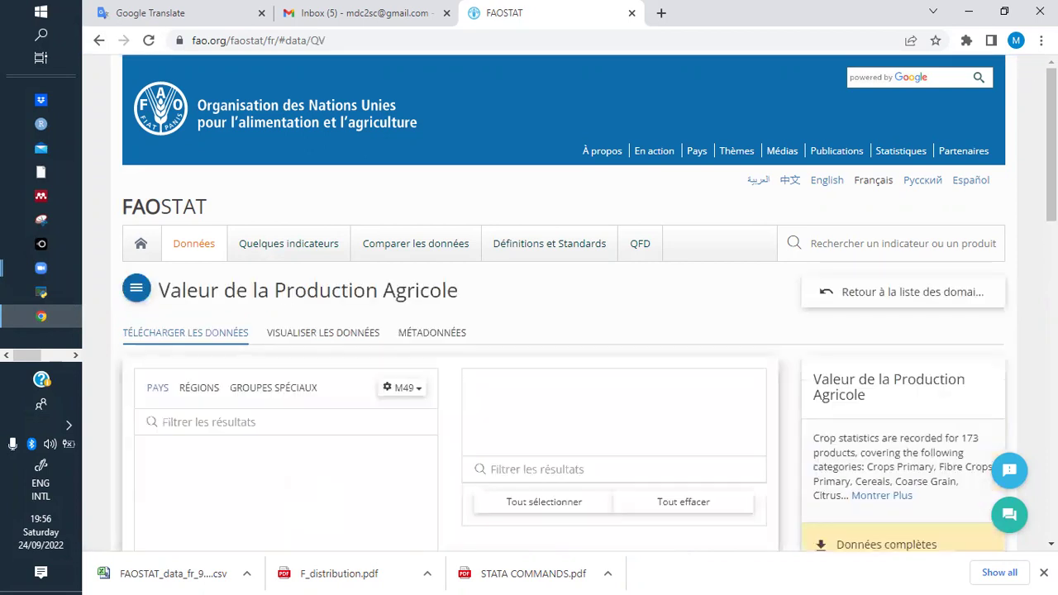
Select Allemagne as the country for the agricultural production value query
scroll(587, 304, "down", 1)
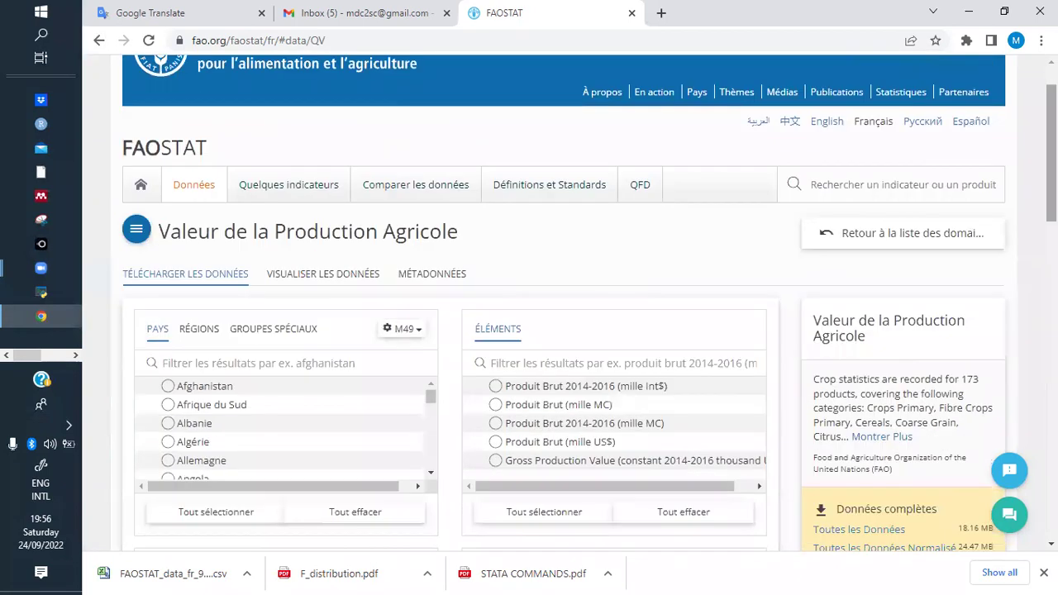
scroll(433, 300, "down", 4)
scroll(433, 300, "up", 2)
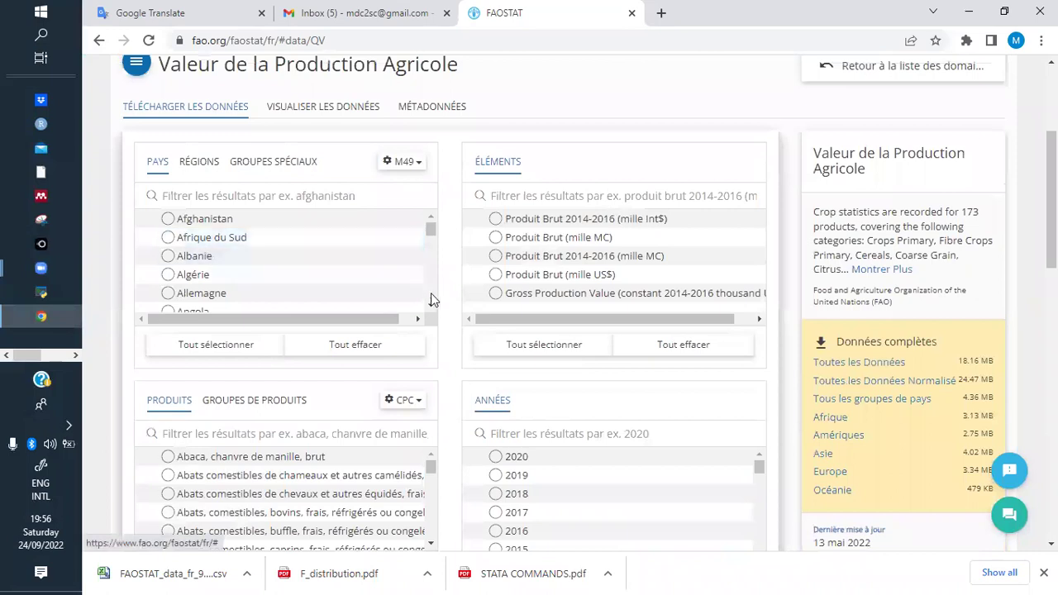
left_click(168, 295)
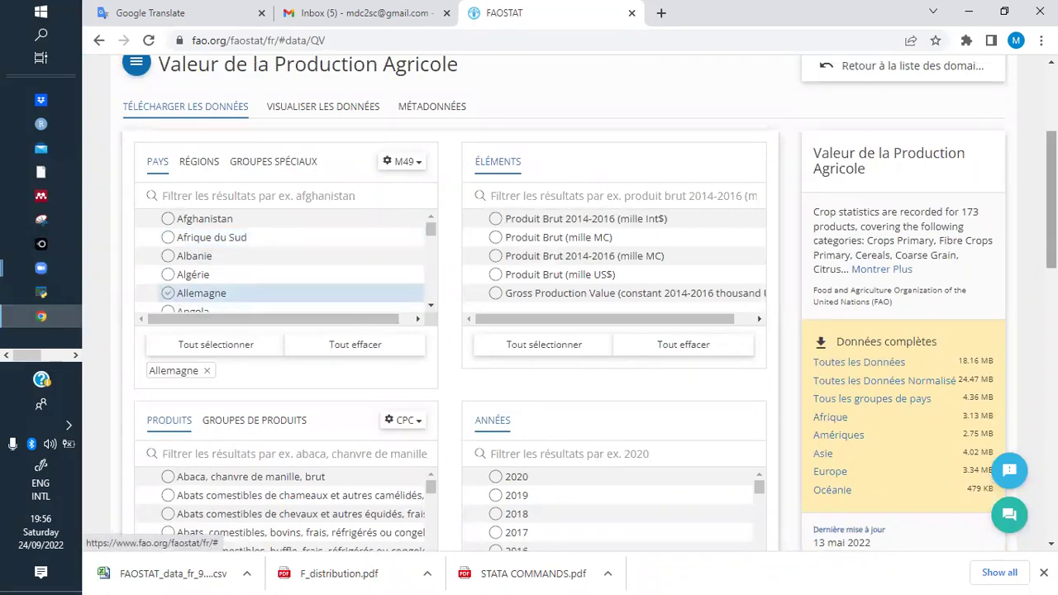
Look through the product list and filter it first by TAB and then by soja
scroll(171, 296, "down", 1)
scroll(450, 331, "down", 3)
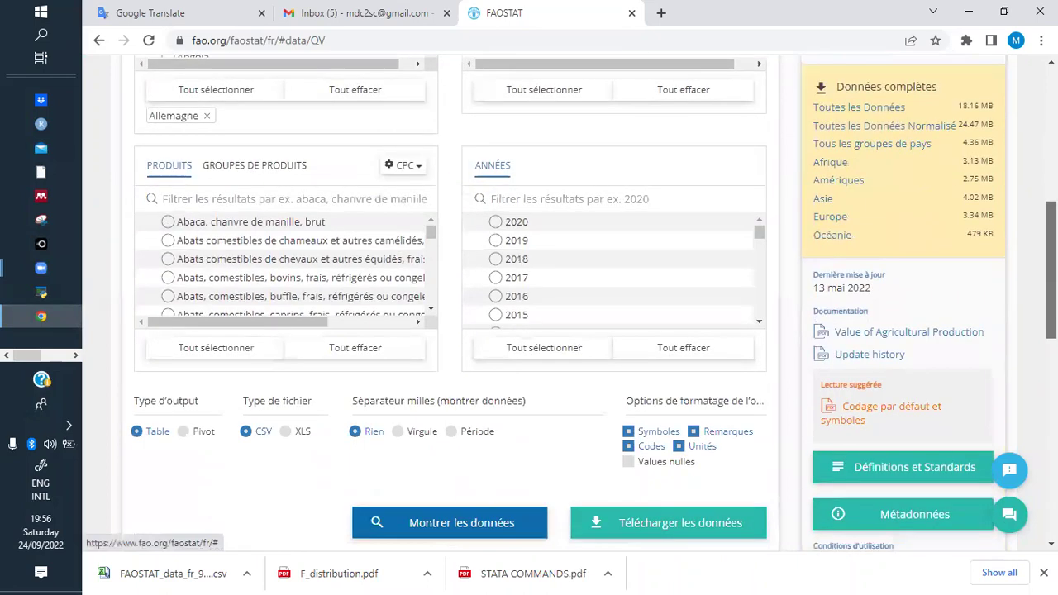
scroll(451, 331, "up", 3)
scroll(772, 278, "down", 2)
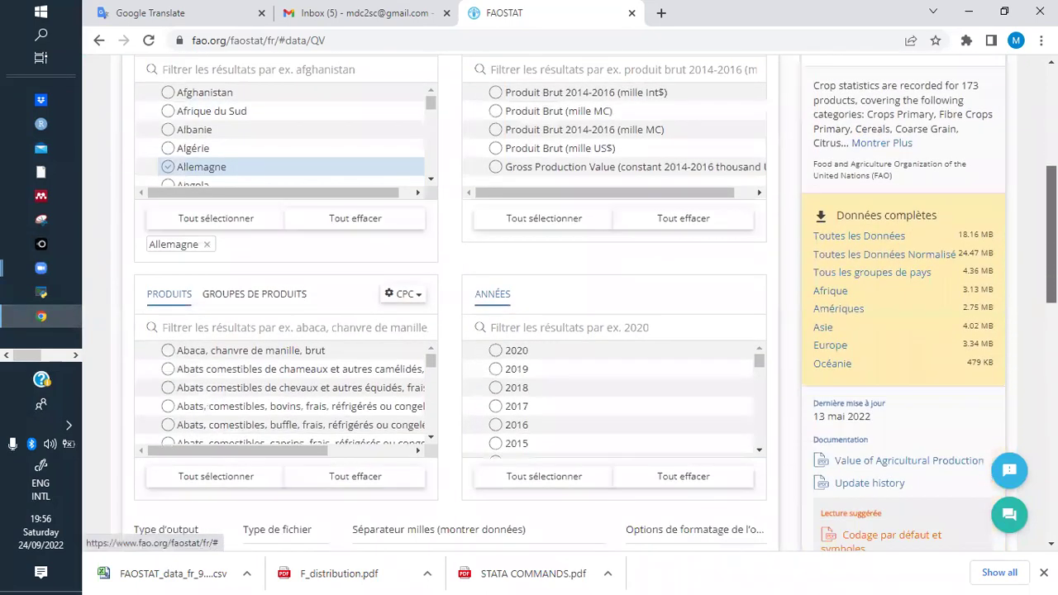
left_click(364, 449)
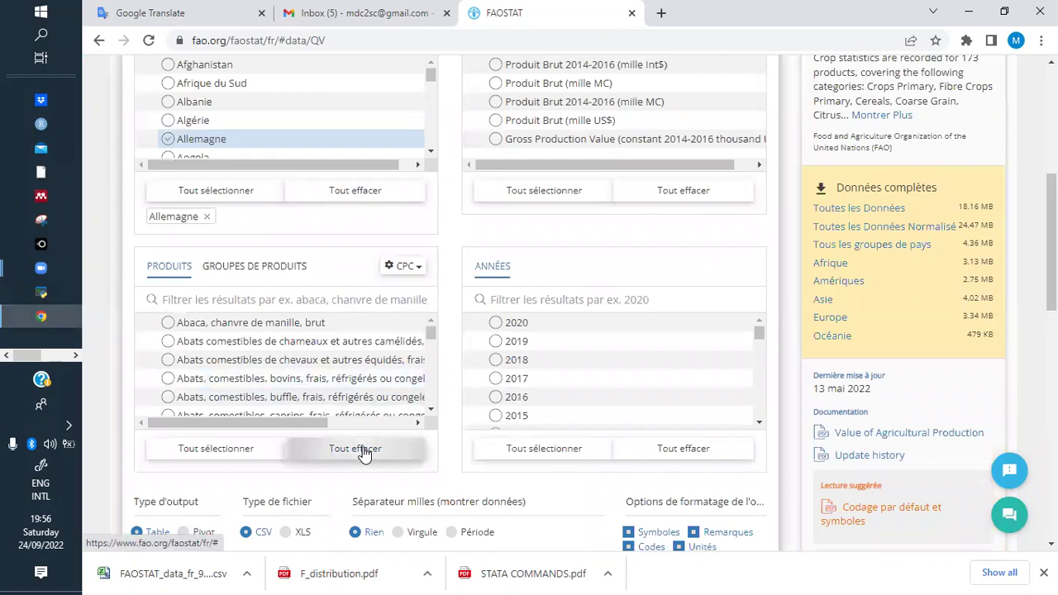
left_click(366, 457)
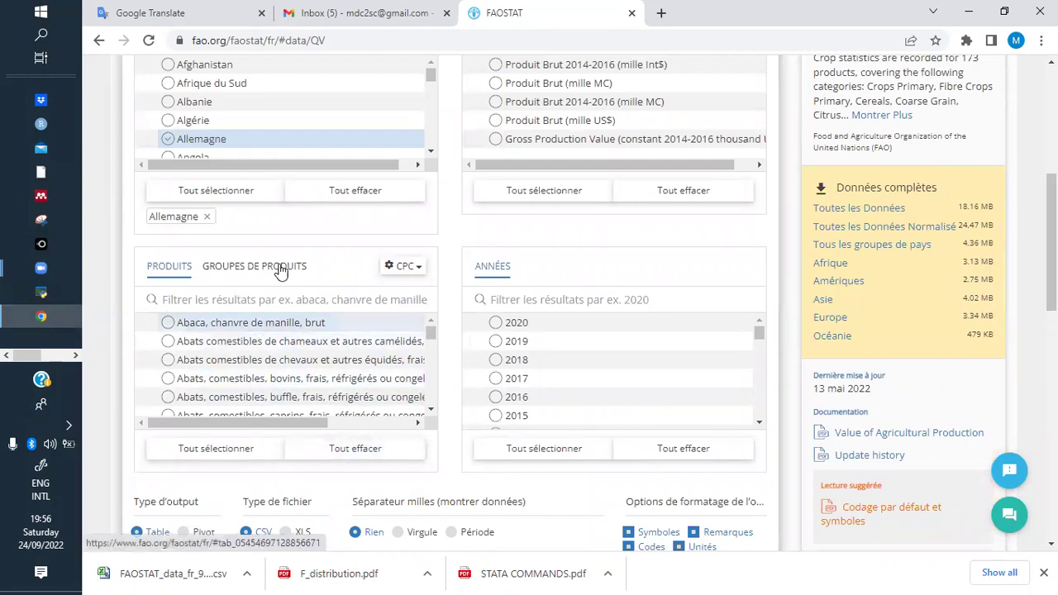
left_click_drag(432, 330, 439, 397)
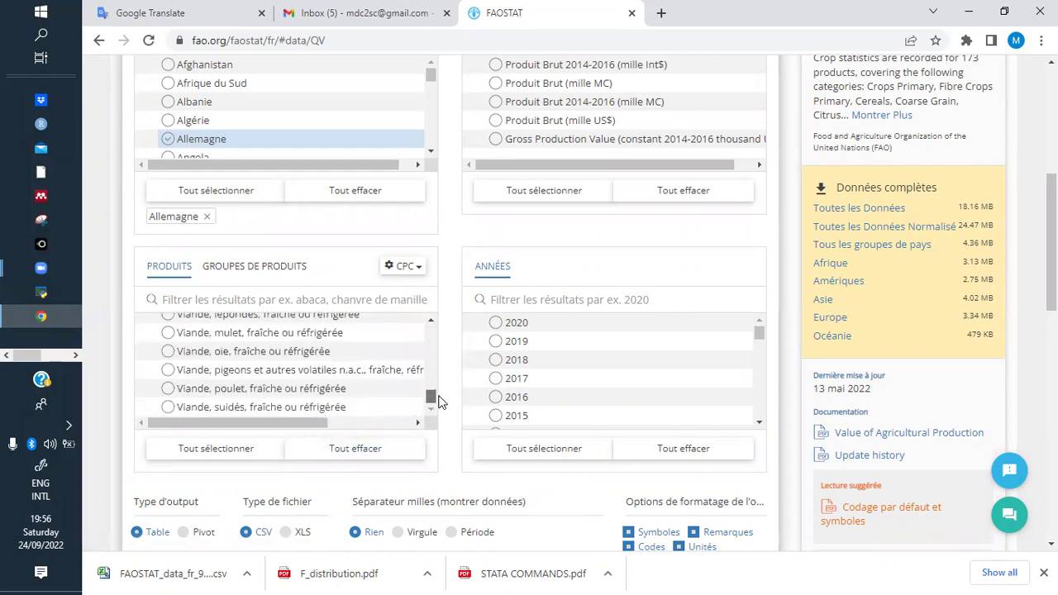
left_click(314, 299)
type("T")
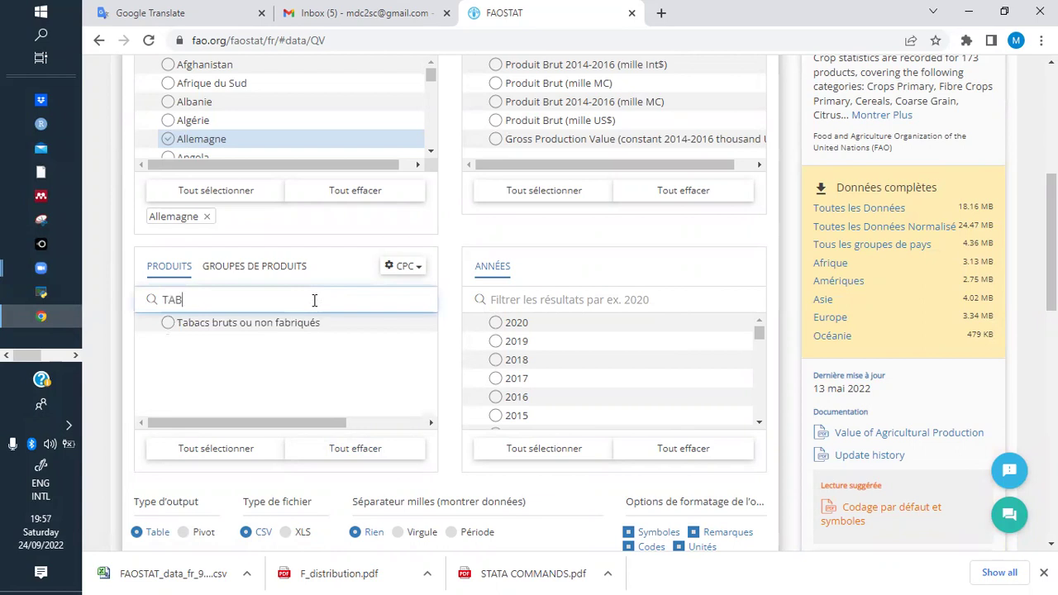
key("BackSpace")
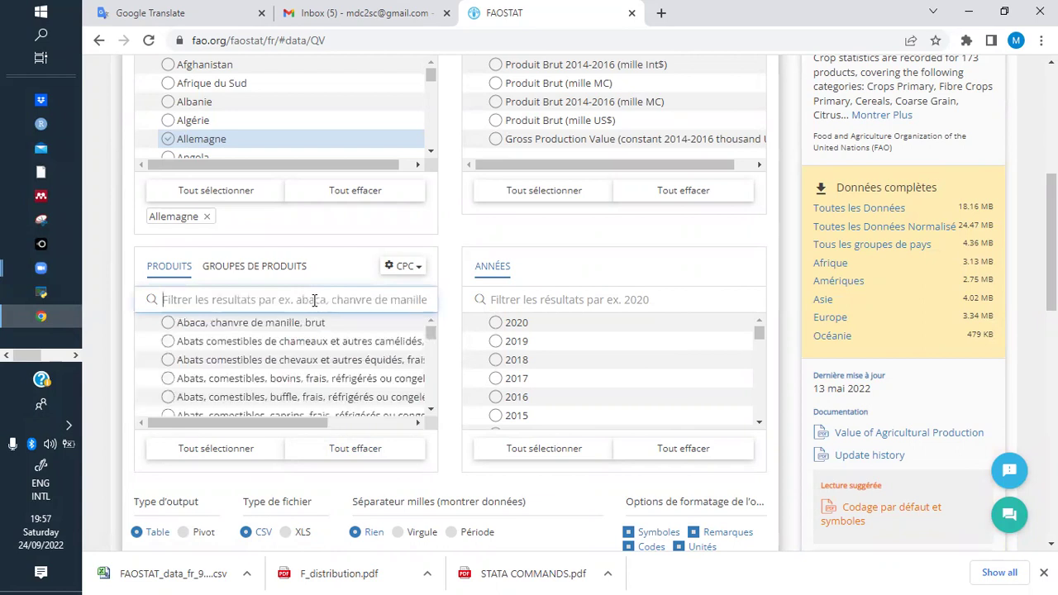
type("soja")
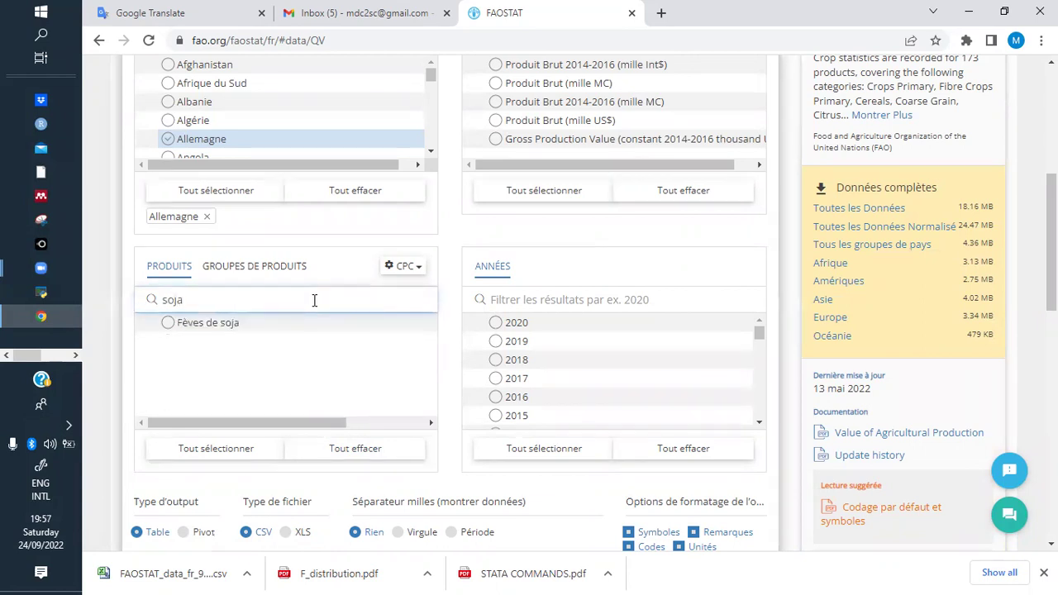
Filter the product list by tabac and select Tabacs bruts ou non fabriqués
key("BackSpace")
key("BackSpace")
type("taba")
key("BackSpace")
key("BackSpace")
key("BackSpace")
key("BackSpace")
key("BackSpace")
type("tab")
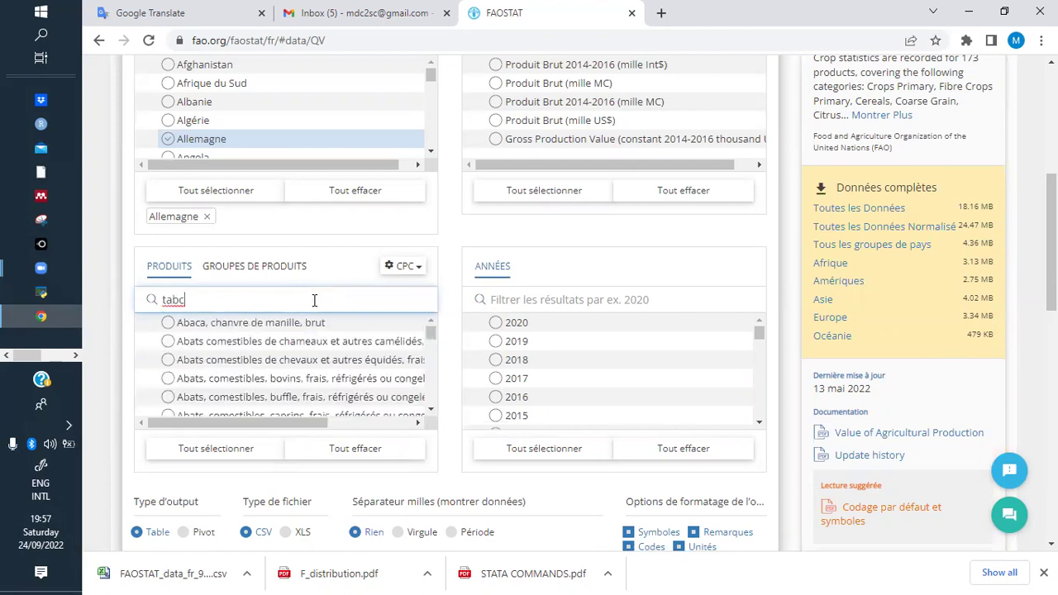
type("ac")
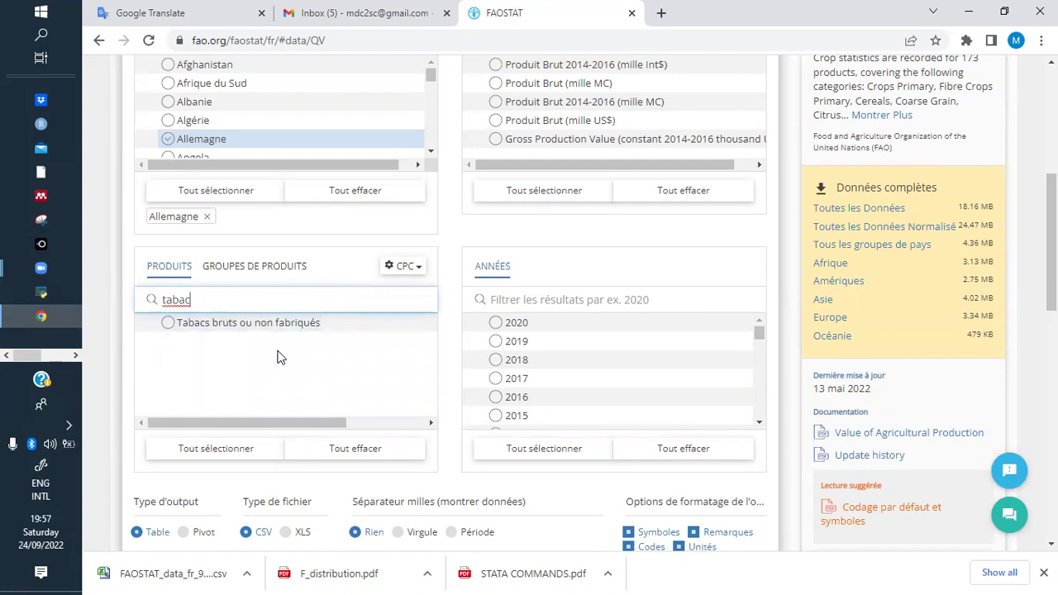
left_click(169, 325)
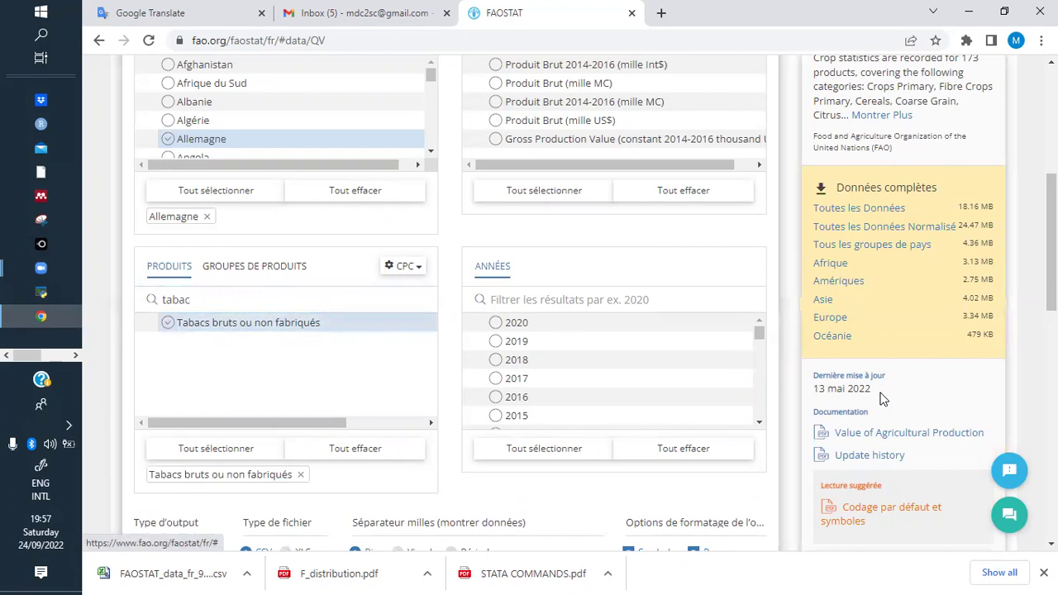
Select the years 2015, 2016, 2017 and 2018 for the tobacco data query
scroll(169, 328, "down", 1)
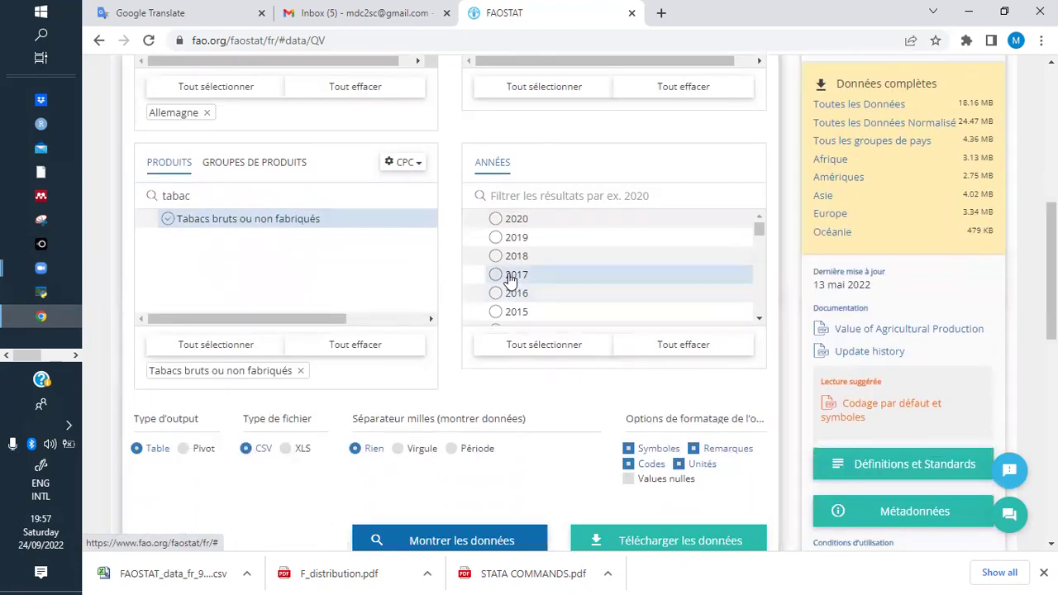
left_click(498, 317)
left_click(496, 293)
left_click(497, 275)
left_click(497, 256)
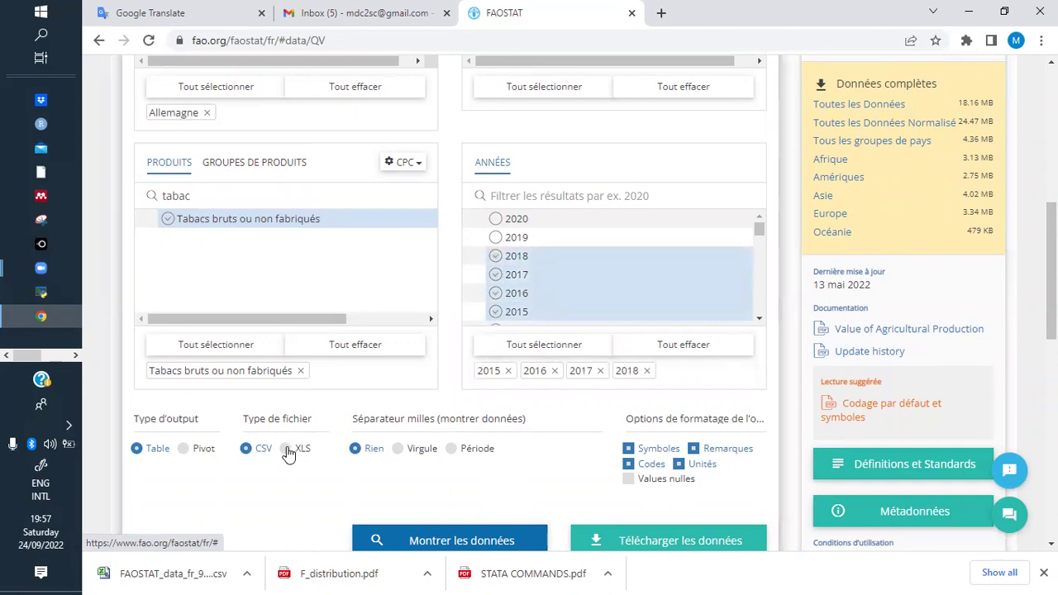
Set the output file type to XLS and select Produit Brut 2014-2016 (mille MC) as the element
left_click(286, 452)
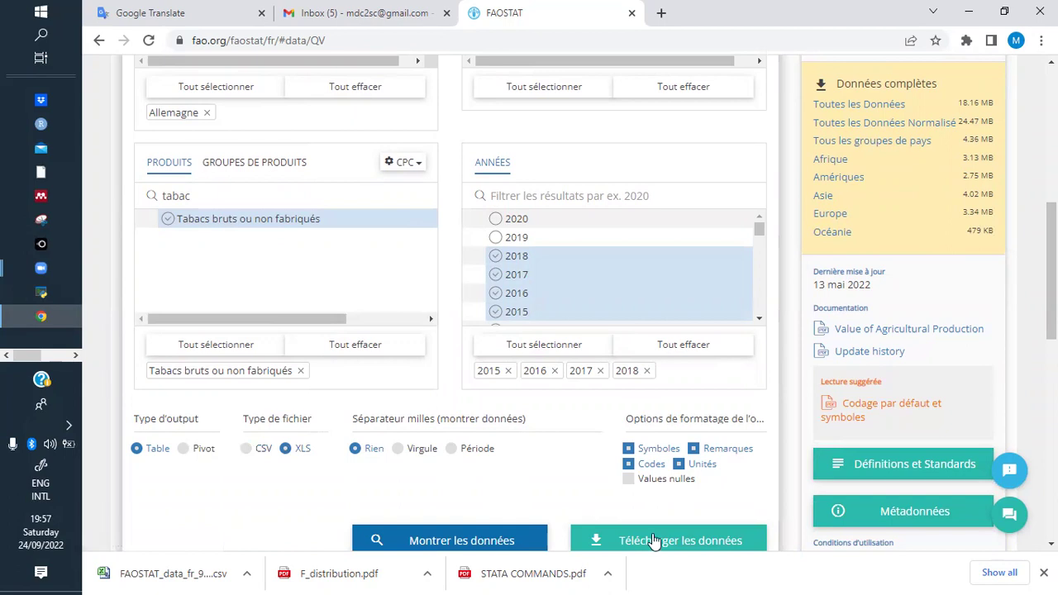
scroll(1051, 272, "up", 4)
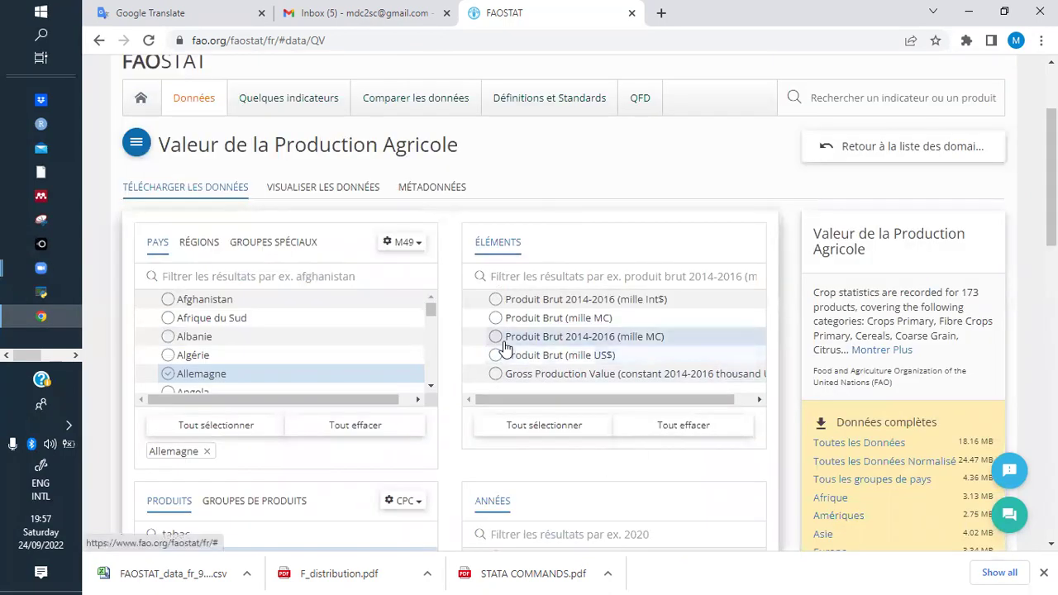
left_click(498, 344)
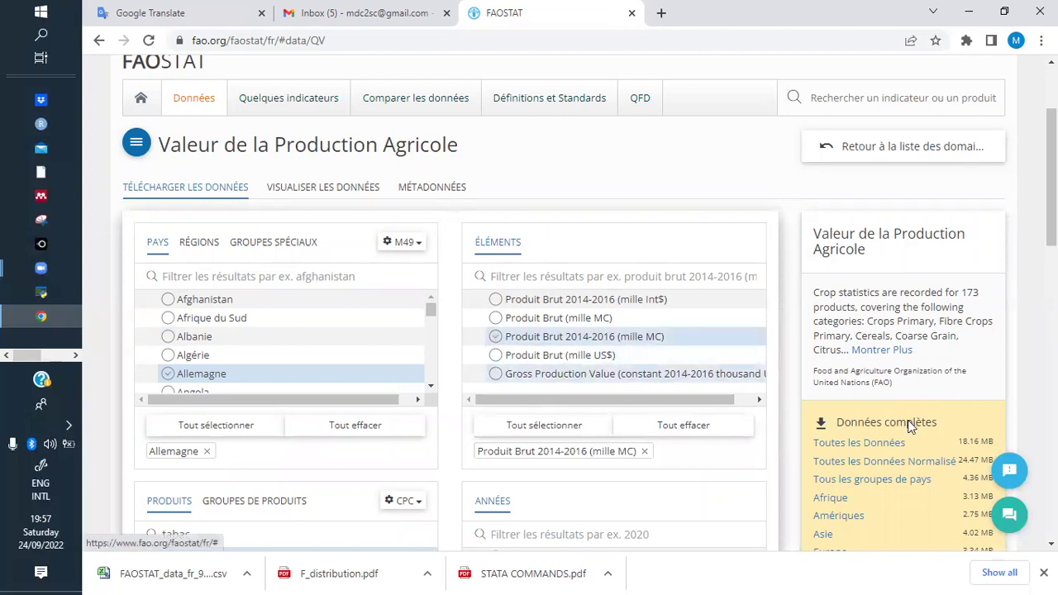
Download the data for the current selection and open the resulting XLS file in Excel
scroll(654, 438, "down", 6)
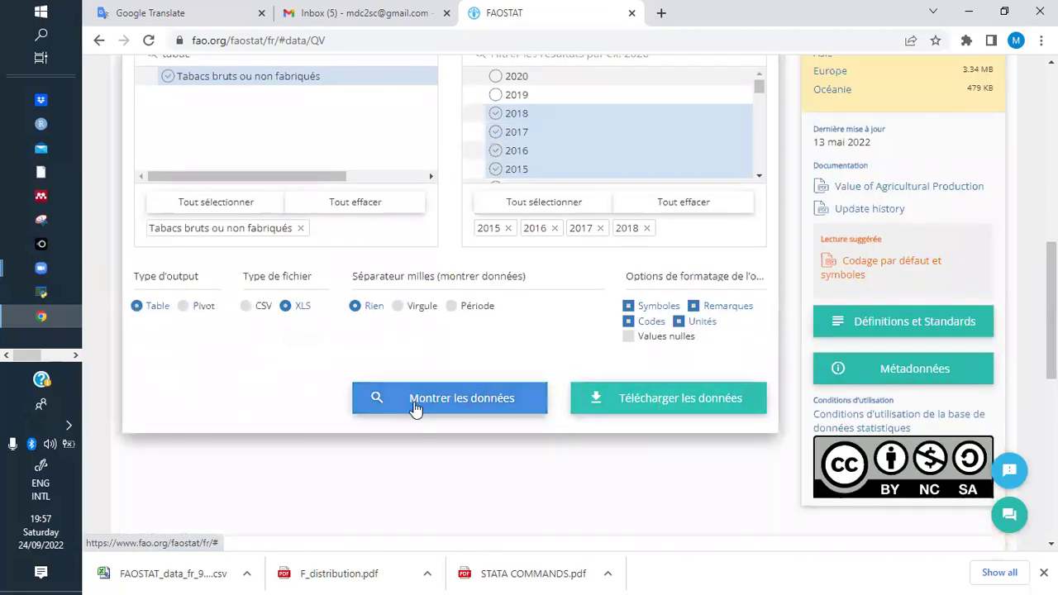
left_click(659, 398)
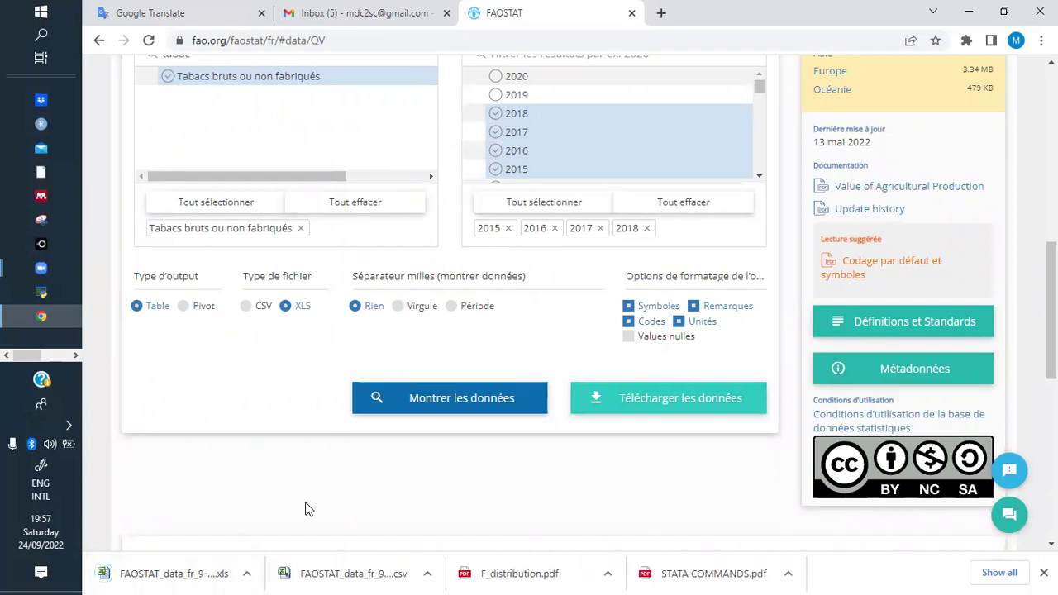
left_click(169, 573)
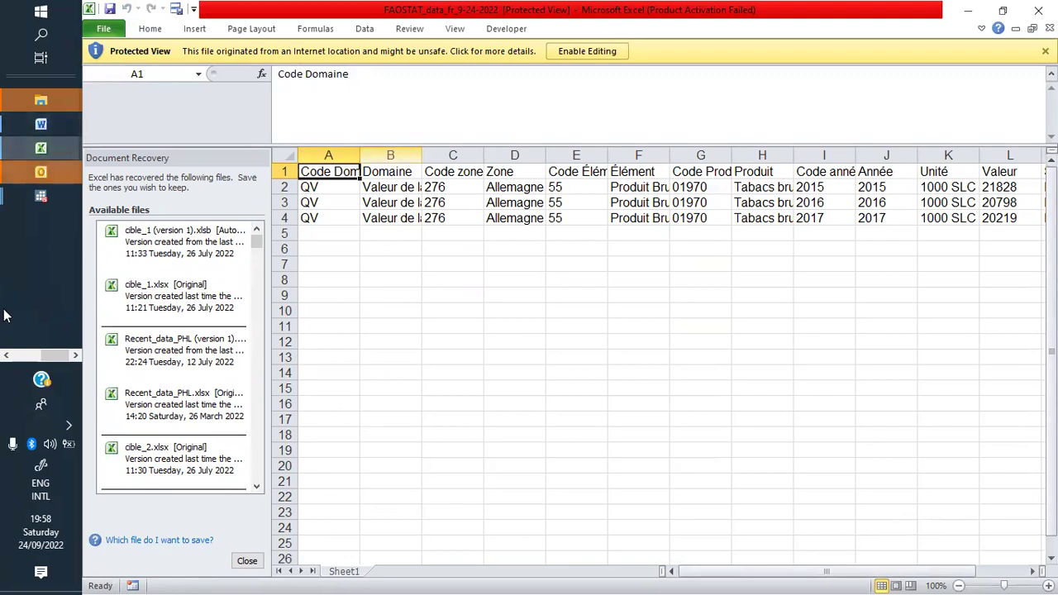
Switch back to the Valeur de la Production Agricole page of FAOSTAT in Chrome
left_click(7, 354)
mouse_move(36, 320)
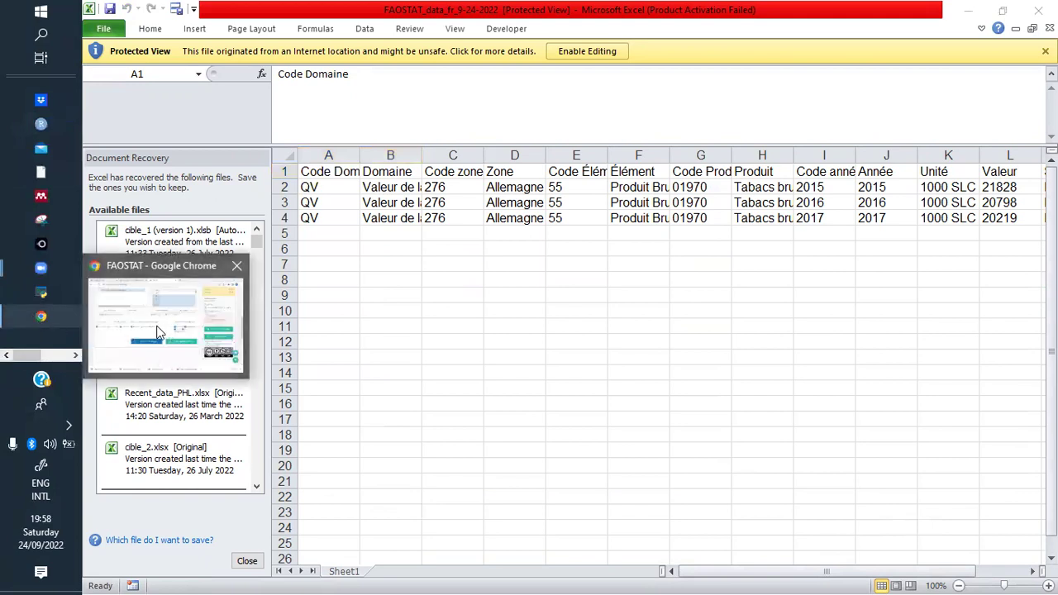
left_click(161, 333)
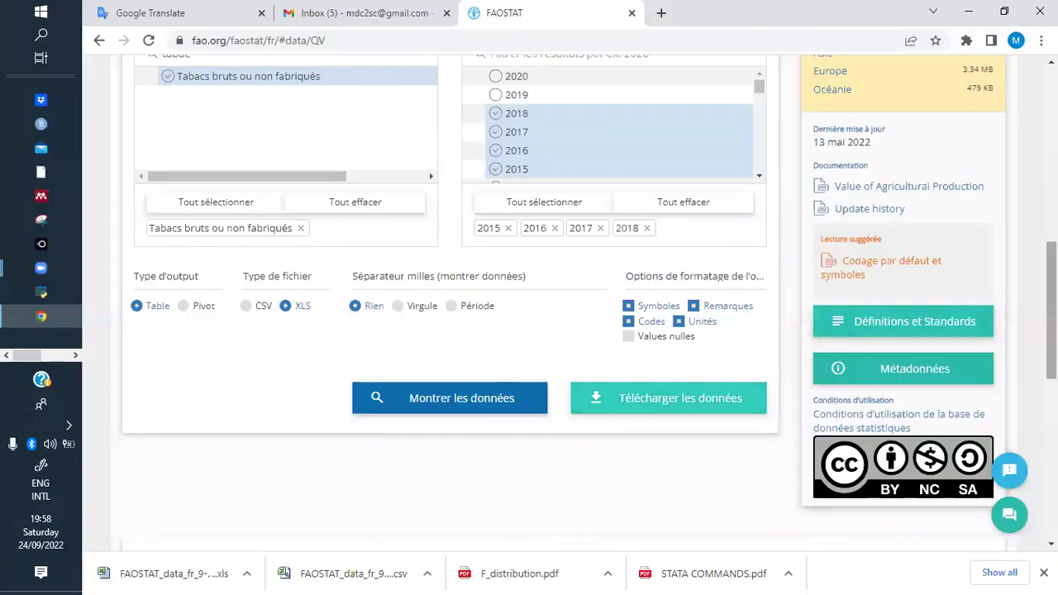
scroll(443, 274, "up", 7)
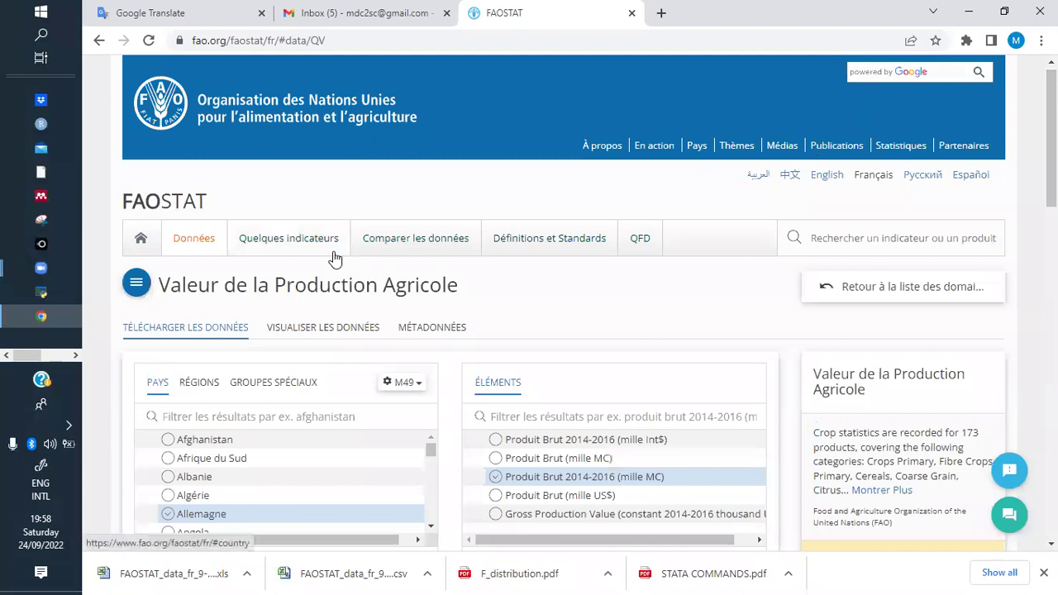
Open the Quelques indicateurs section of FAOSTAT and go to the country page for Togo
left_click(305, 246)
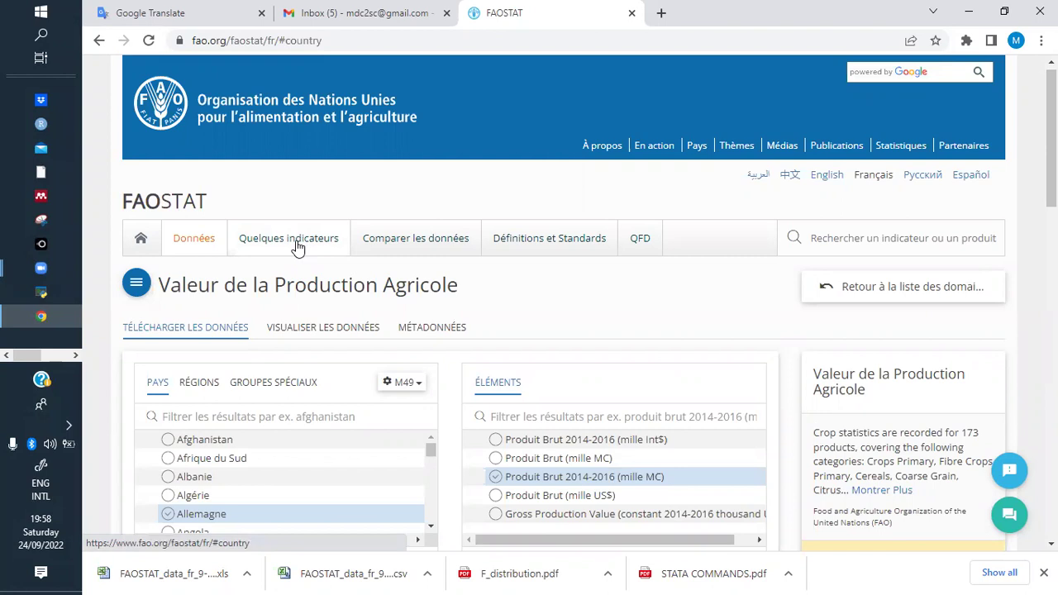
left_click(430, 526)
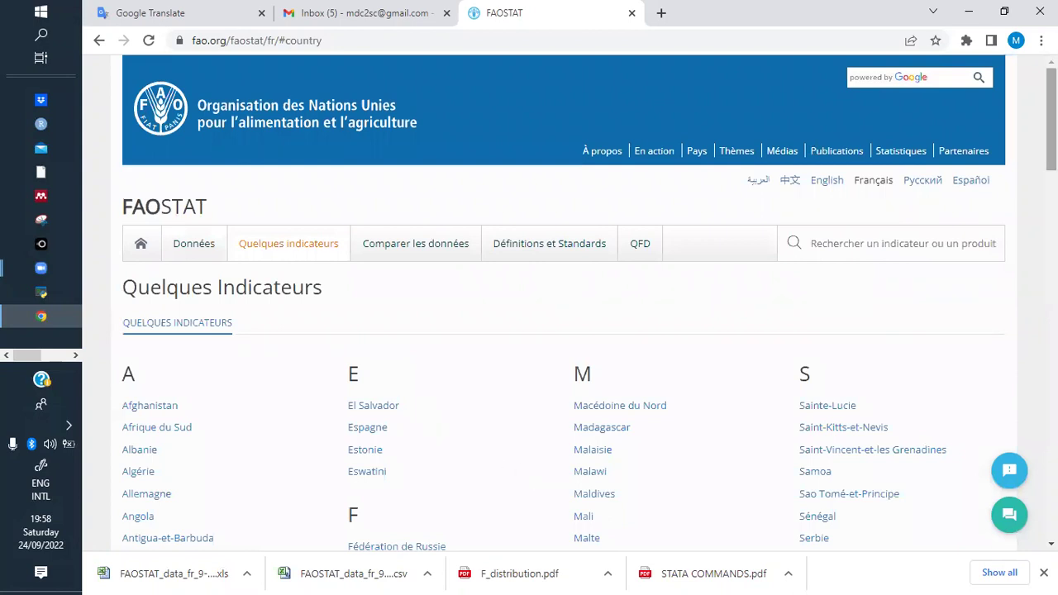
scroll(534, 480, "down", 2)
scroll(823, 273, "down", 8)
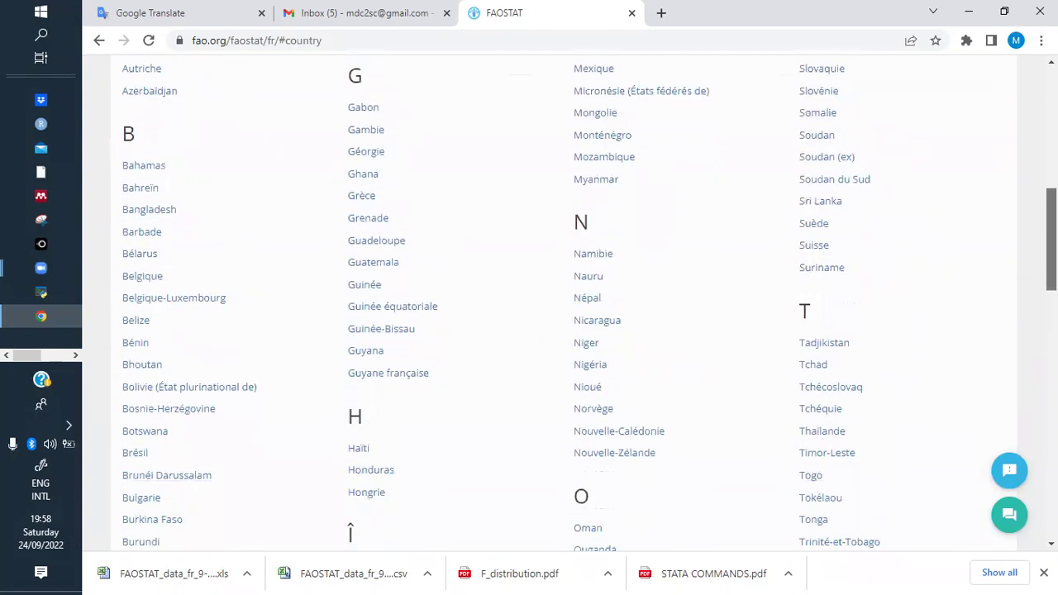
left_click(822, 268)
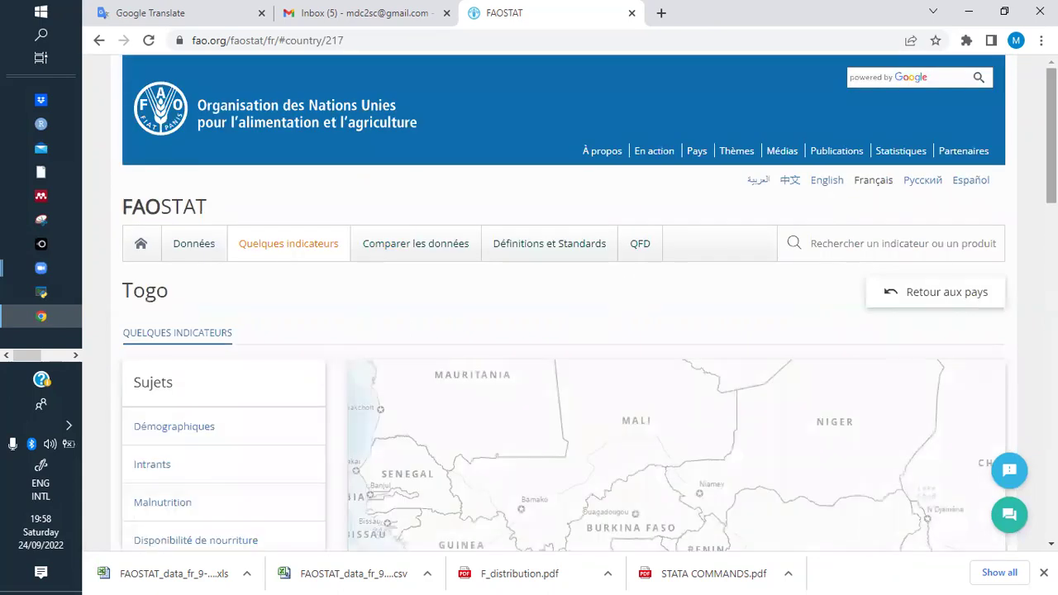
Go to Togo's Démographiques indicators and examine the rural and urban population charts and the Intrants fertilizer consumption charts
scroll(812, 486, "down", 2)
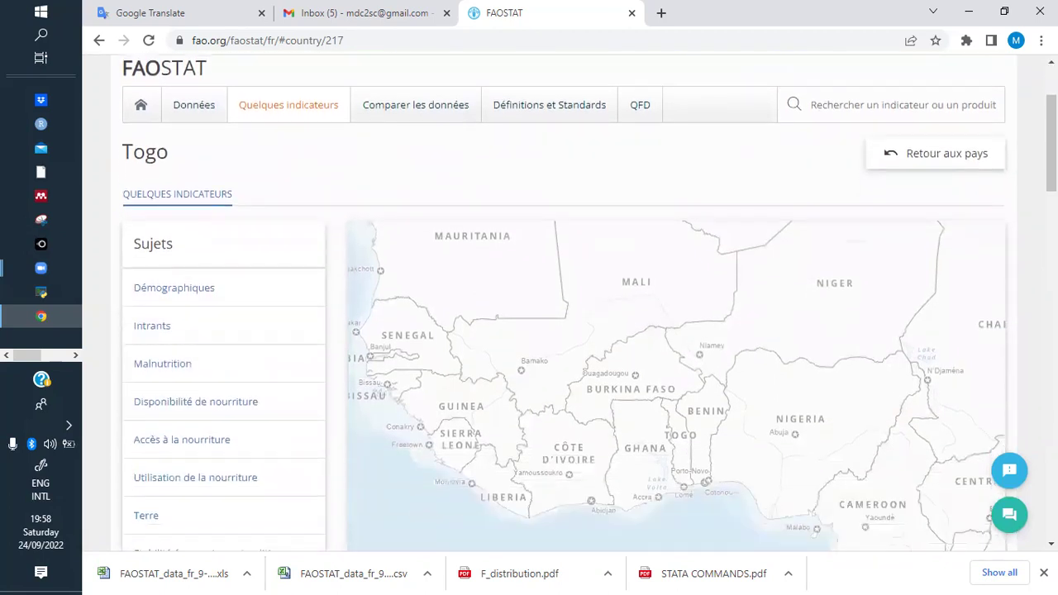
scroll(587, 303, "down", 1)
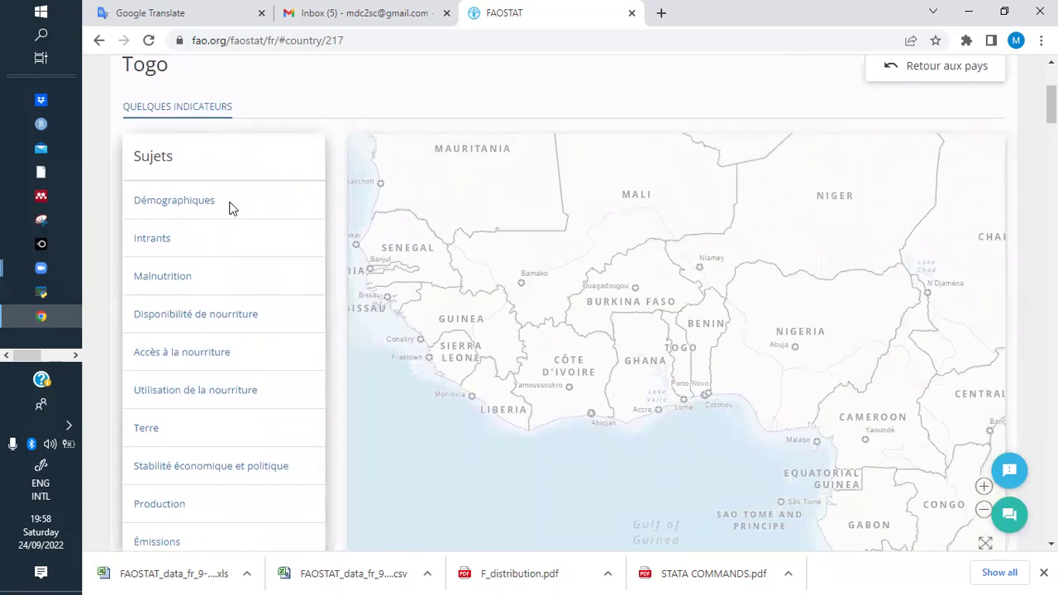
left_click(198, 202)
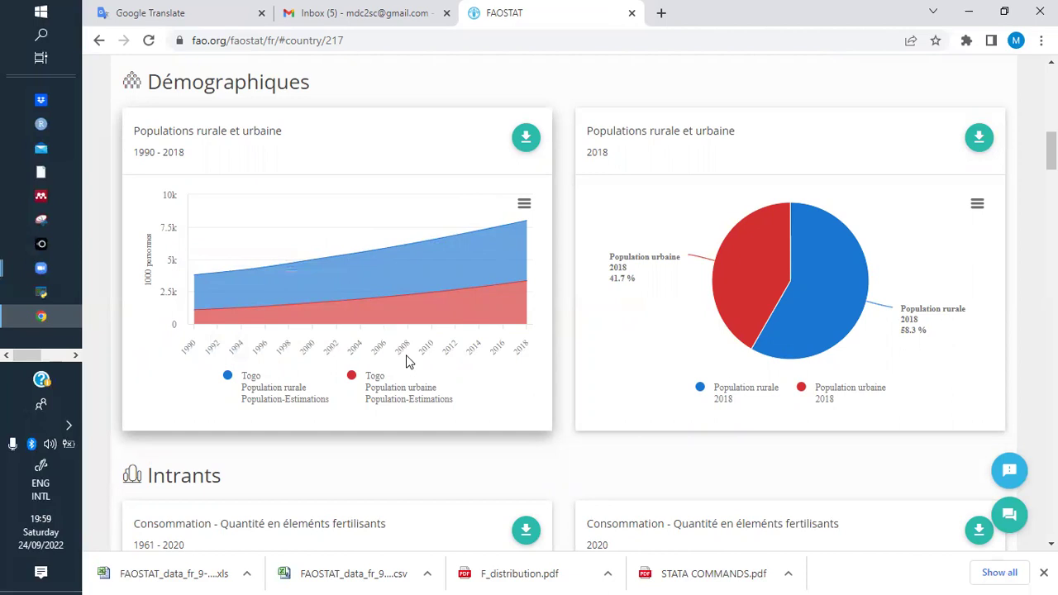
mouse_move(772, 321)
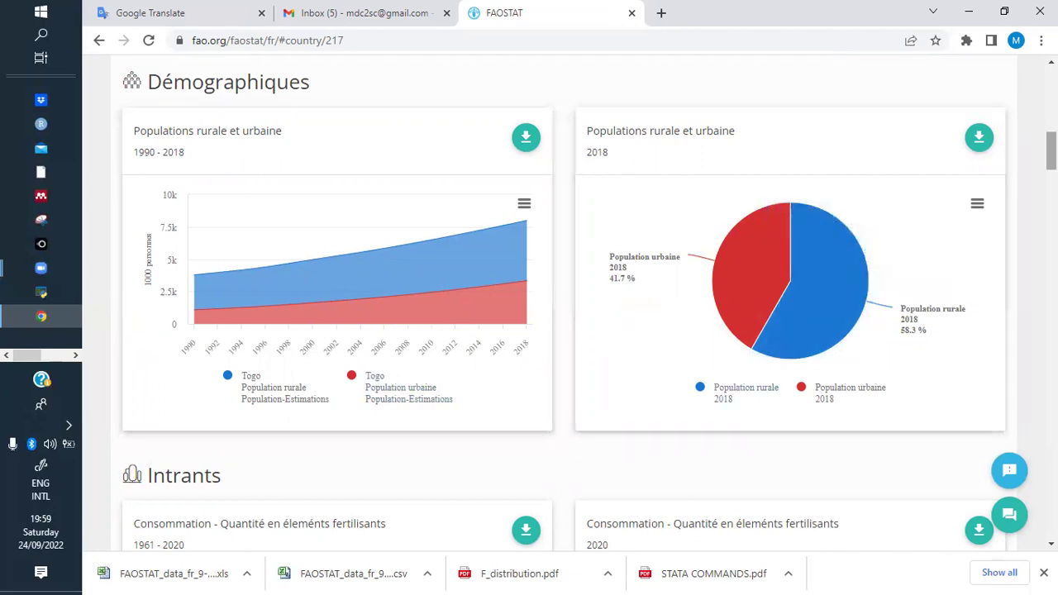
scroll(872, 331, "down", 3)
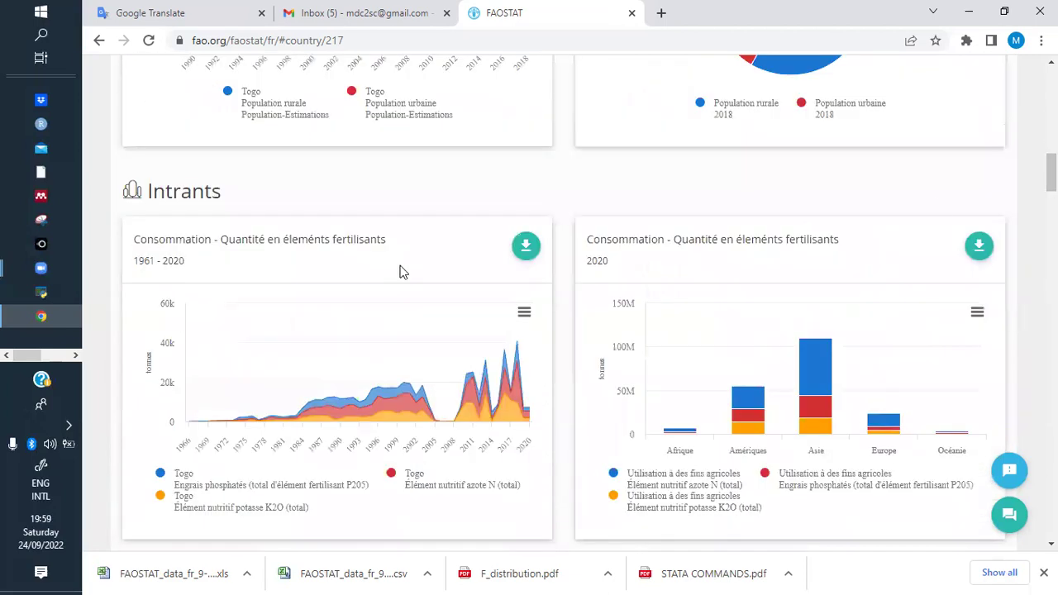